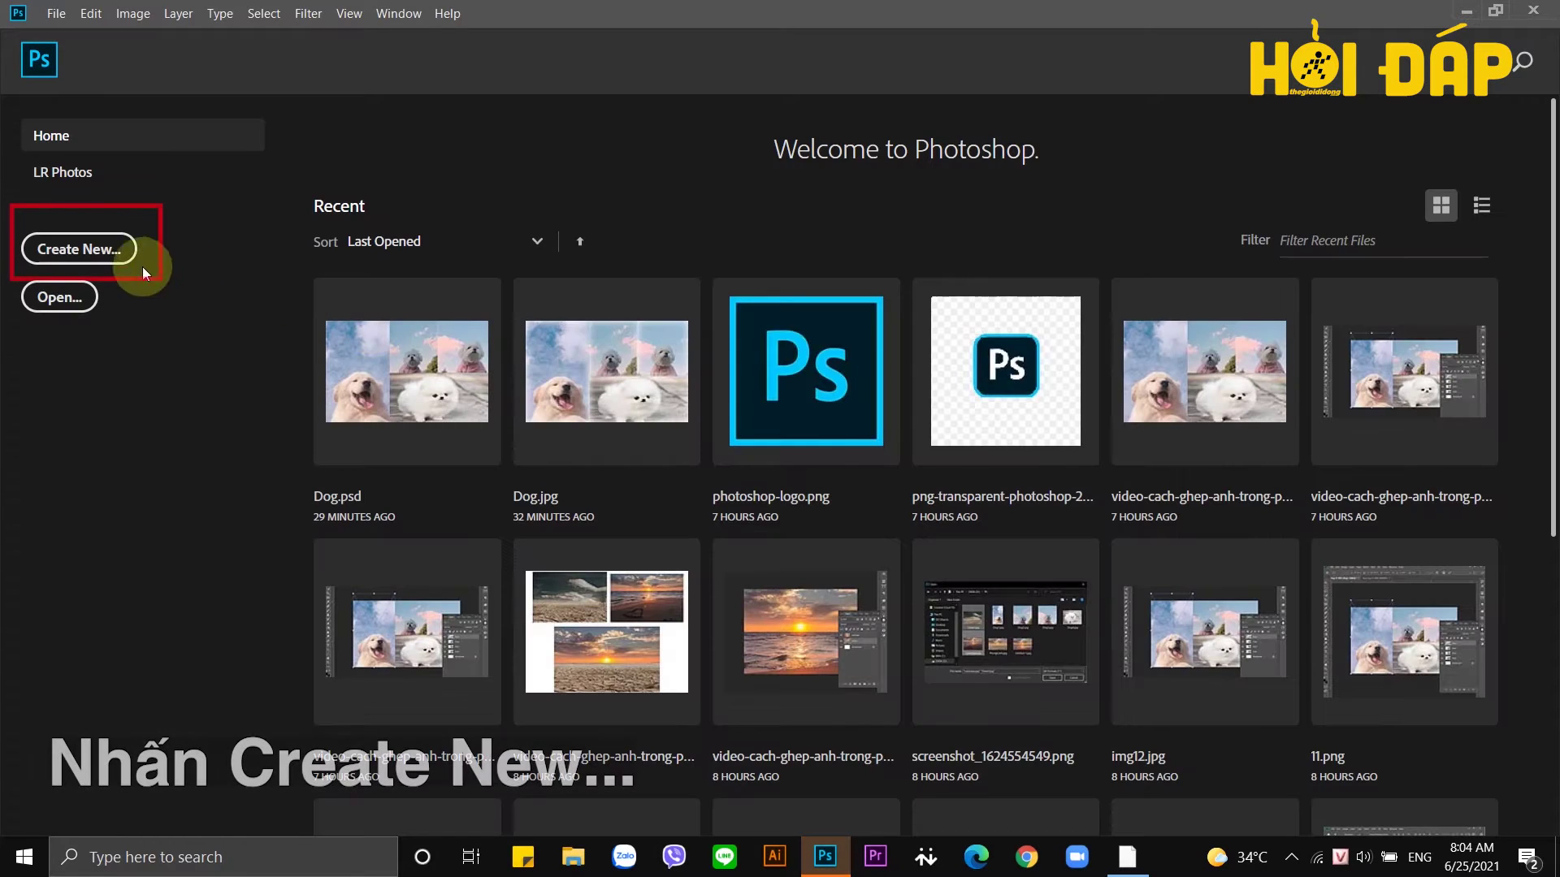
Create a landscape document named Dog, 800 × 500 px at 300 ppi, white background.
click(50, 264)
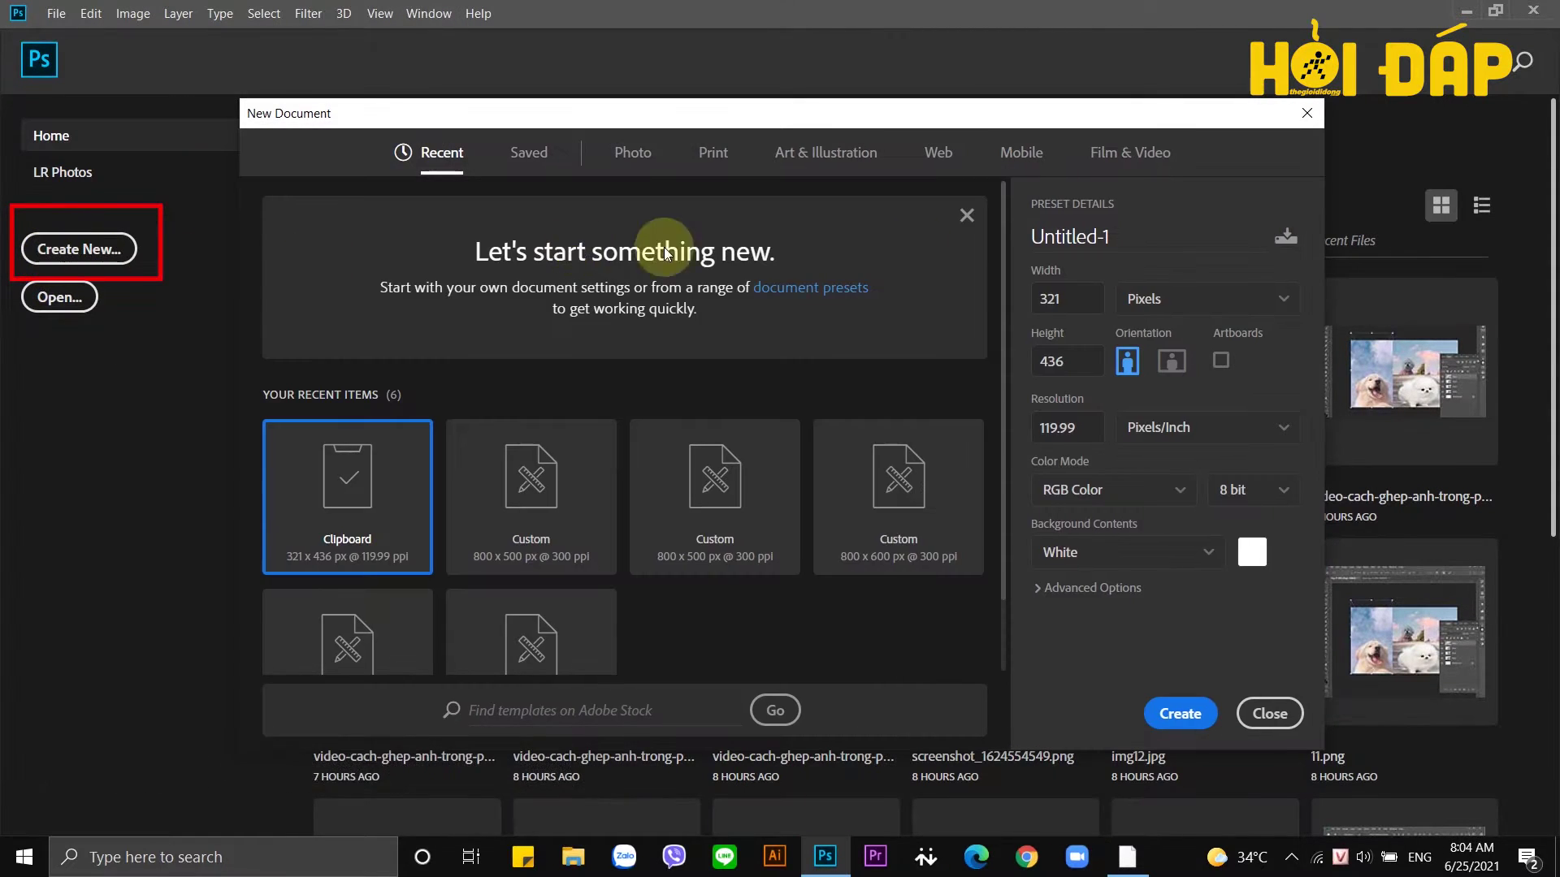
text(Dog)
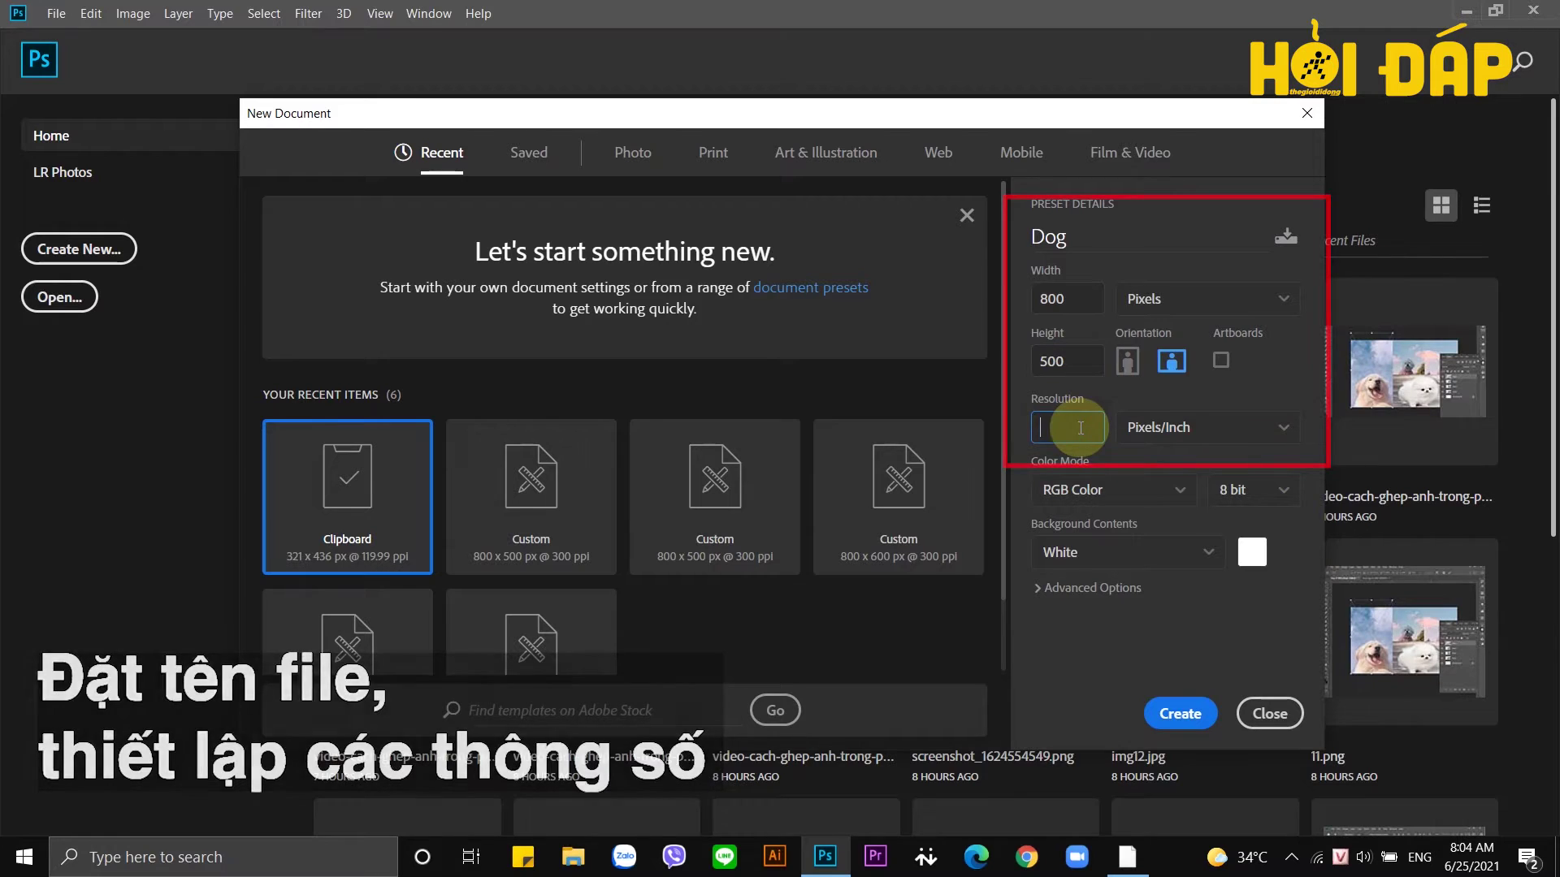
text(300)
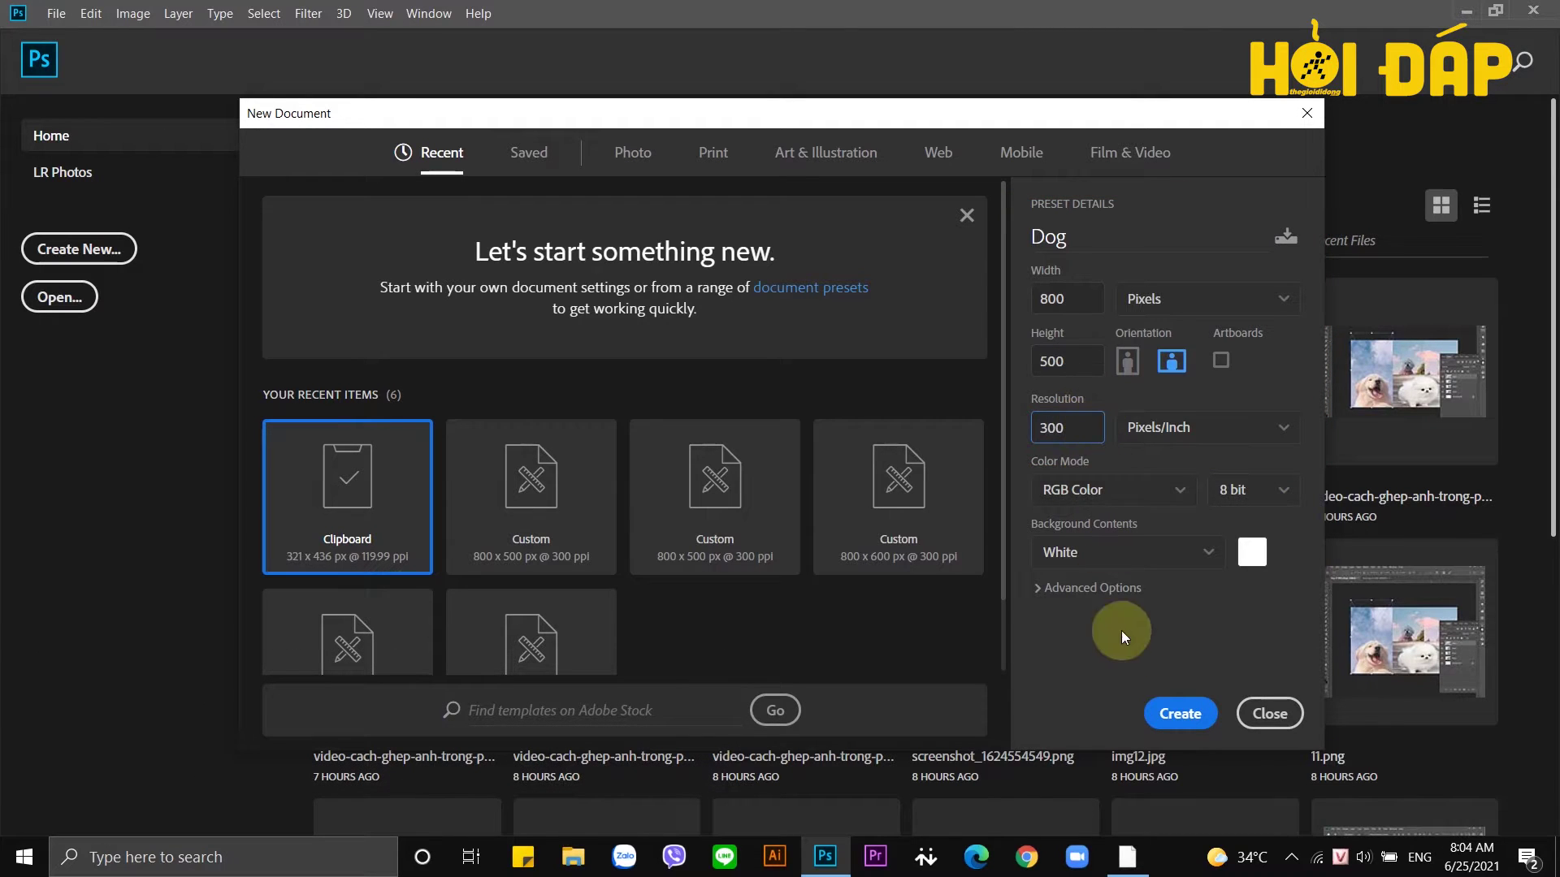
click(1182, 717)
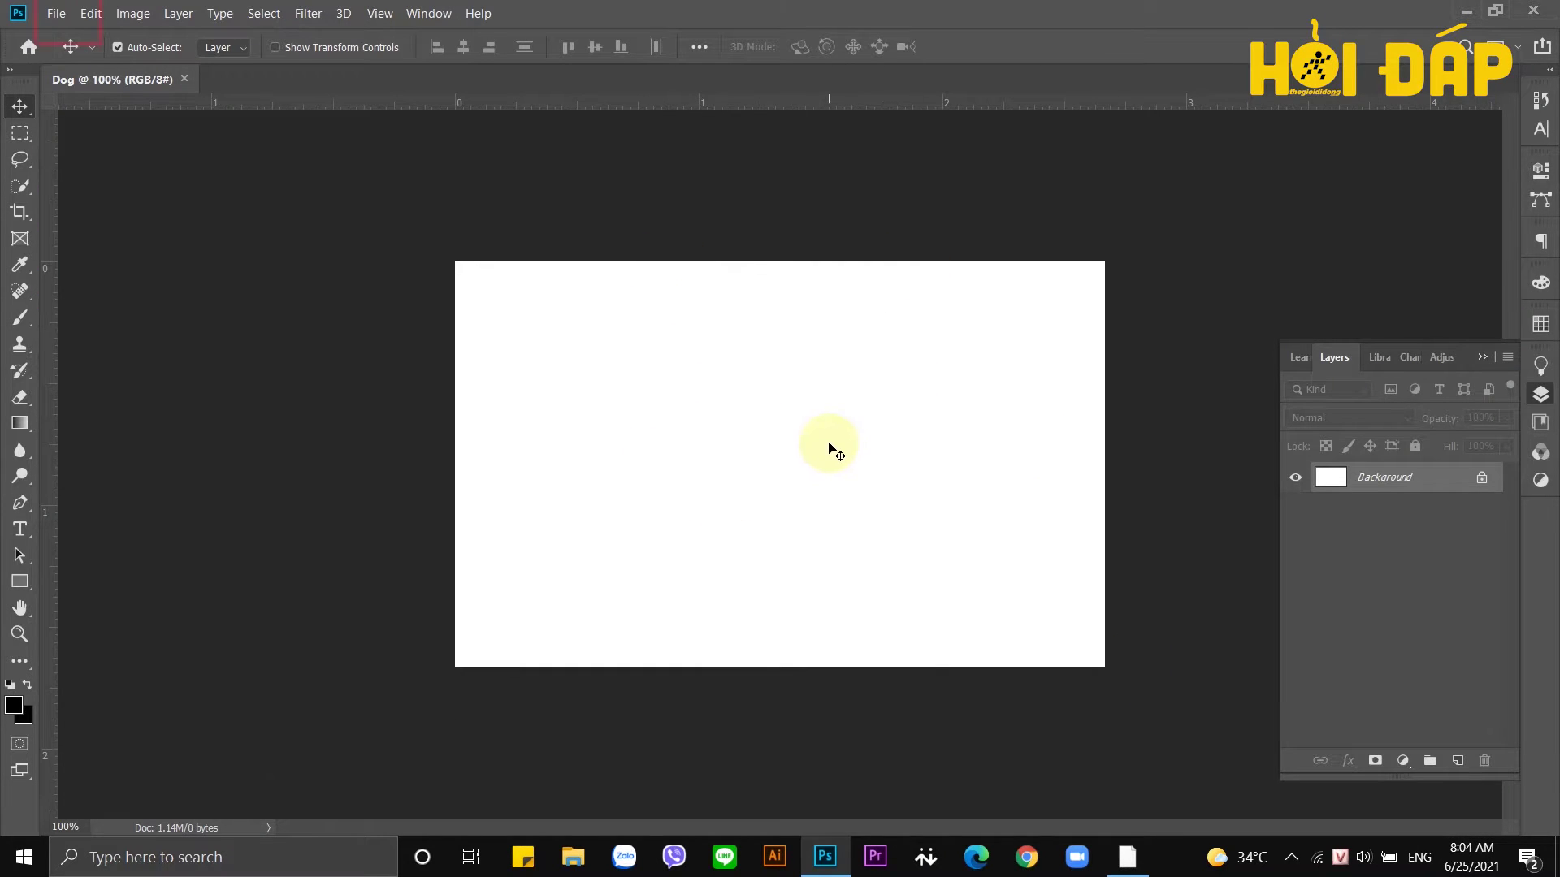
Place Dog1.jpg as an embedded layer centred on the Dog canvas and commit it.
click(65, 14)
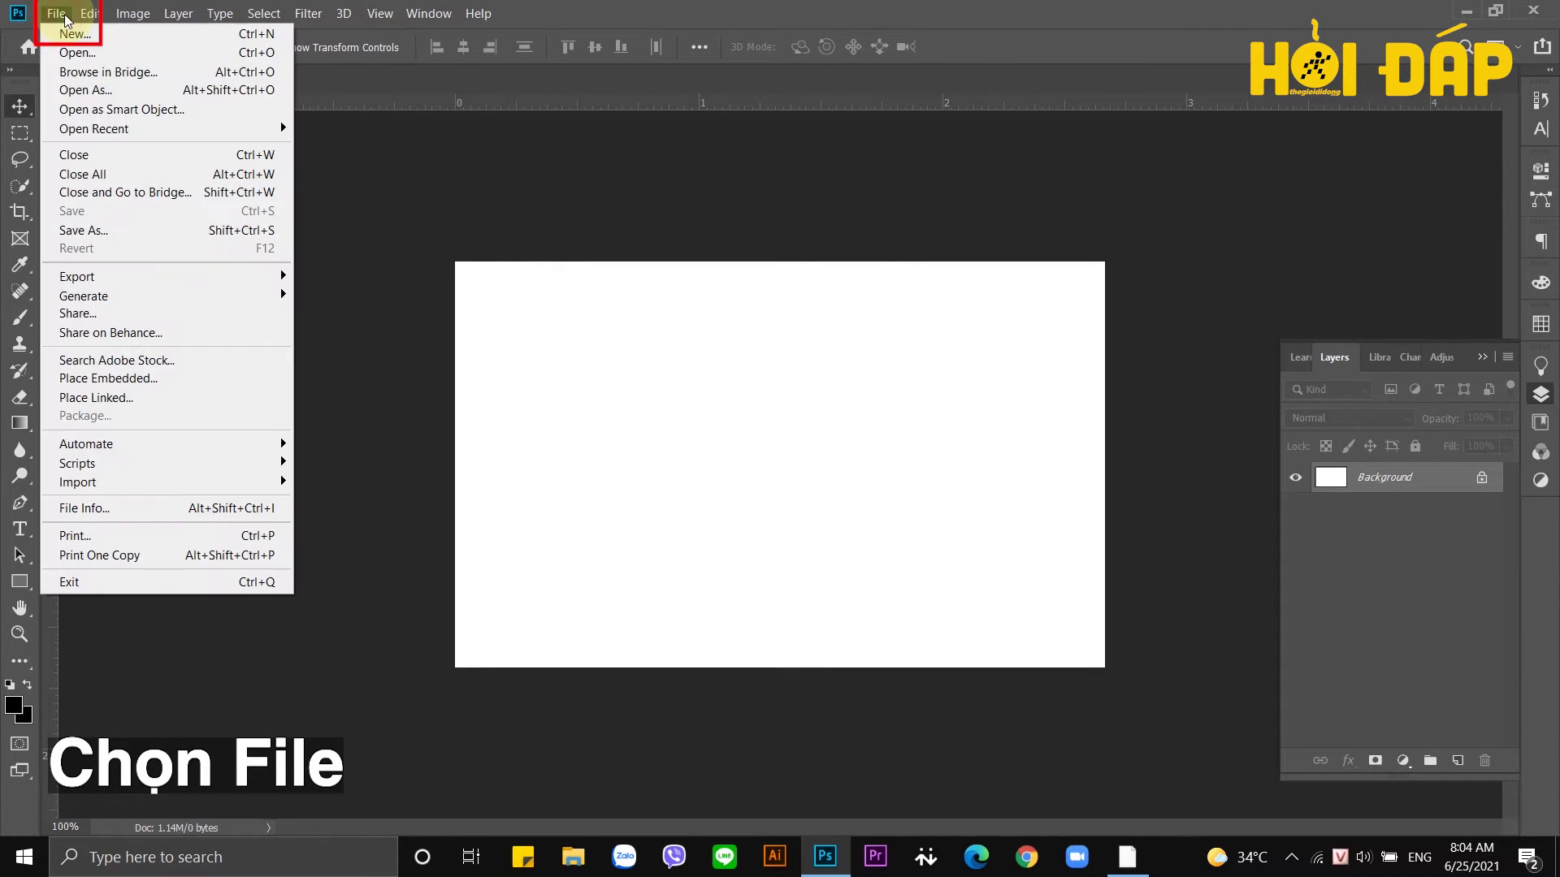
click(170, 378)
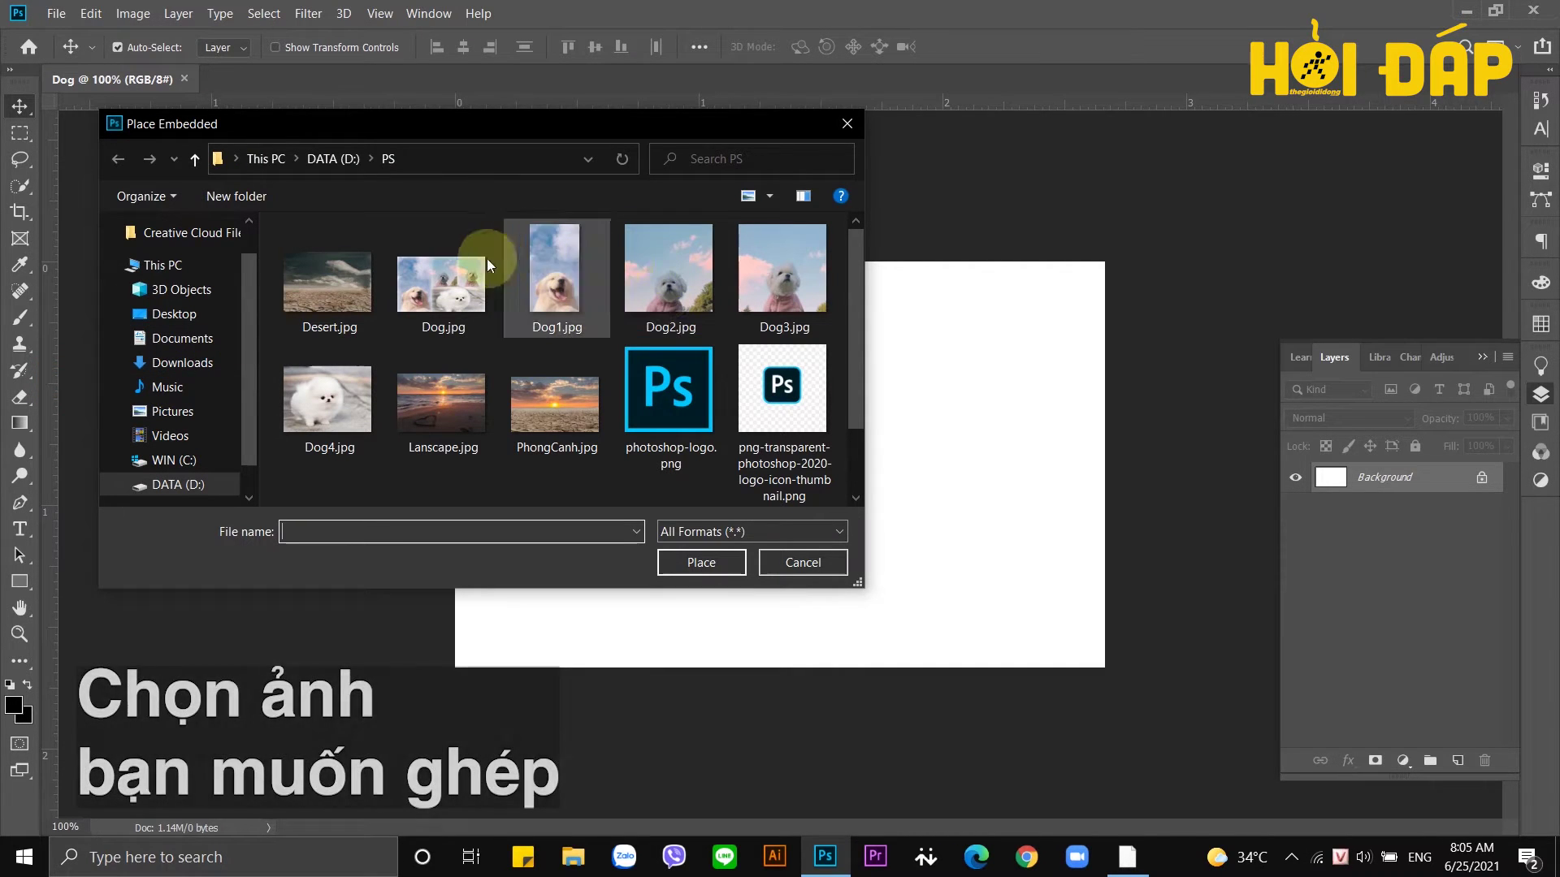
click(557, 277)
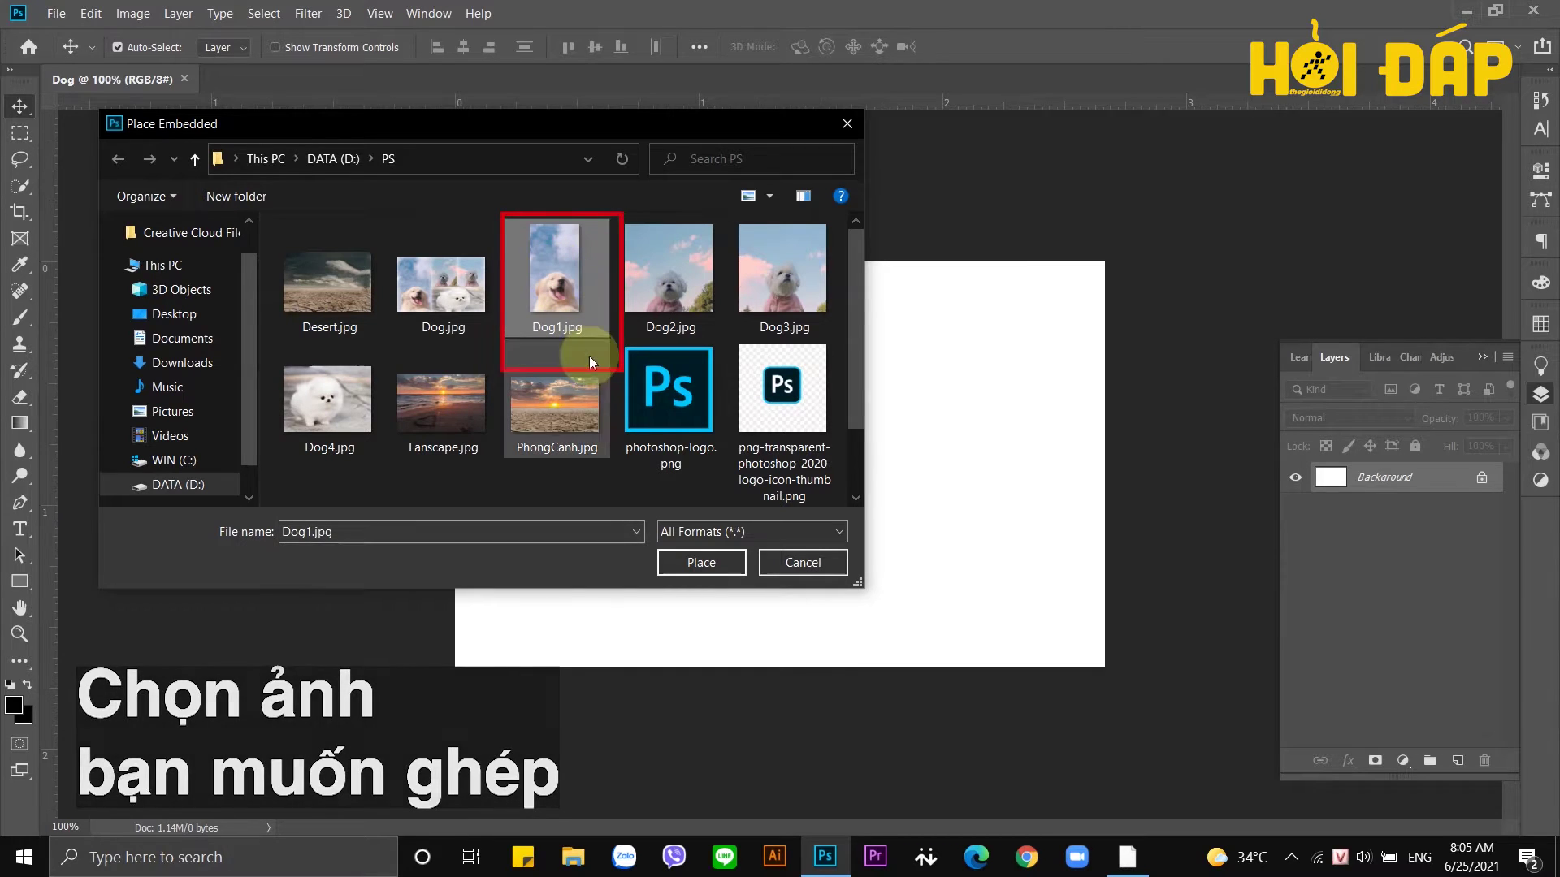
click(713, 560)
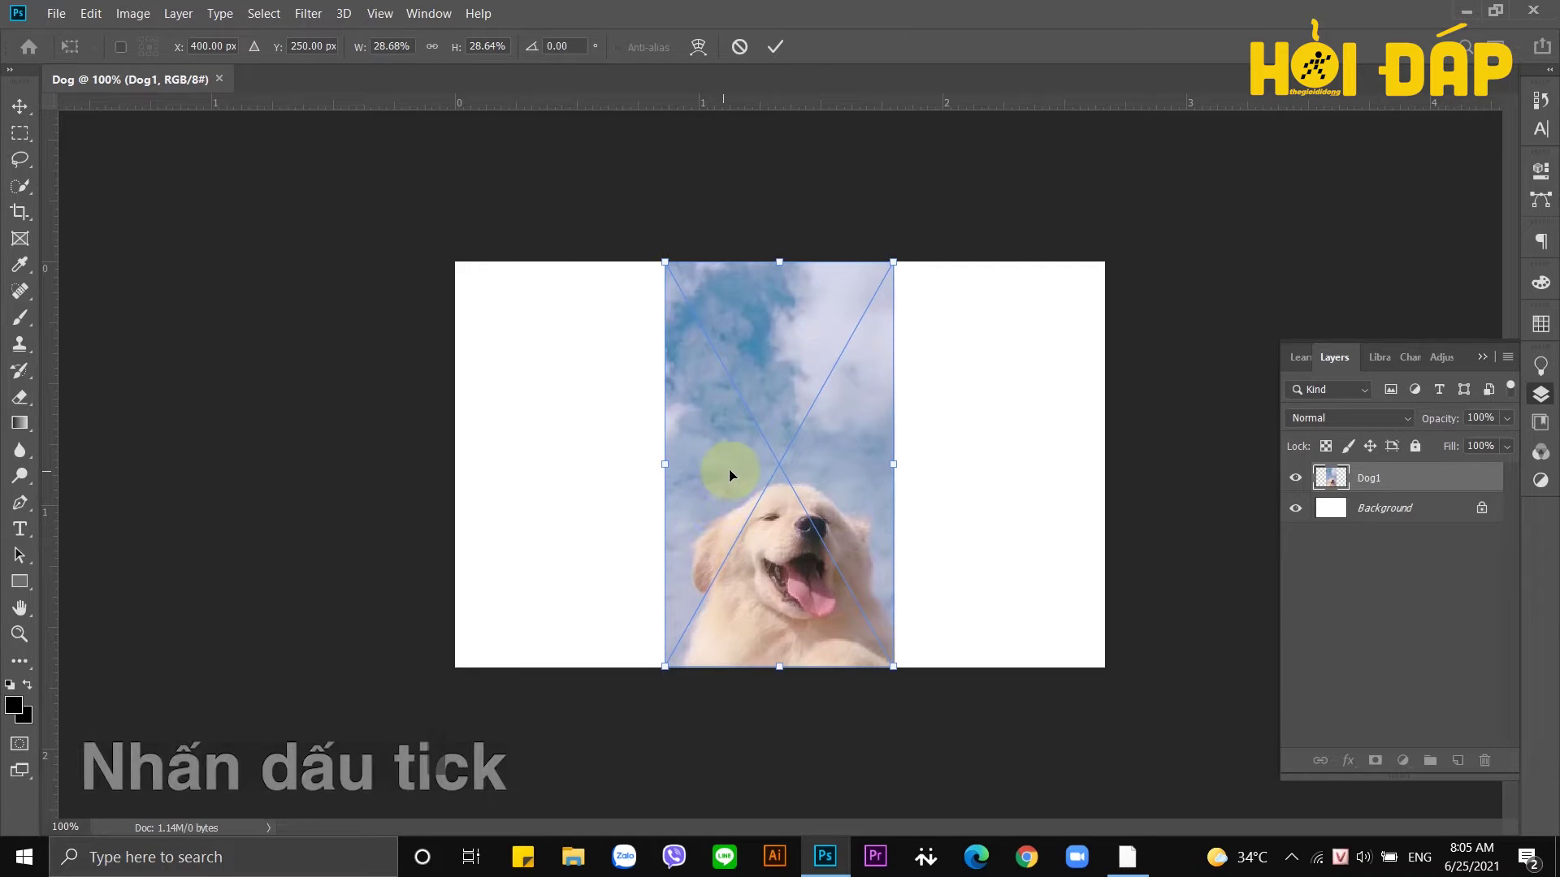
click(774, 46)
Place Dog2.jpg as an embedded layer and commit it.
click(56, 13)
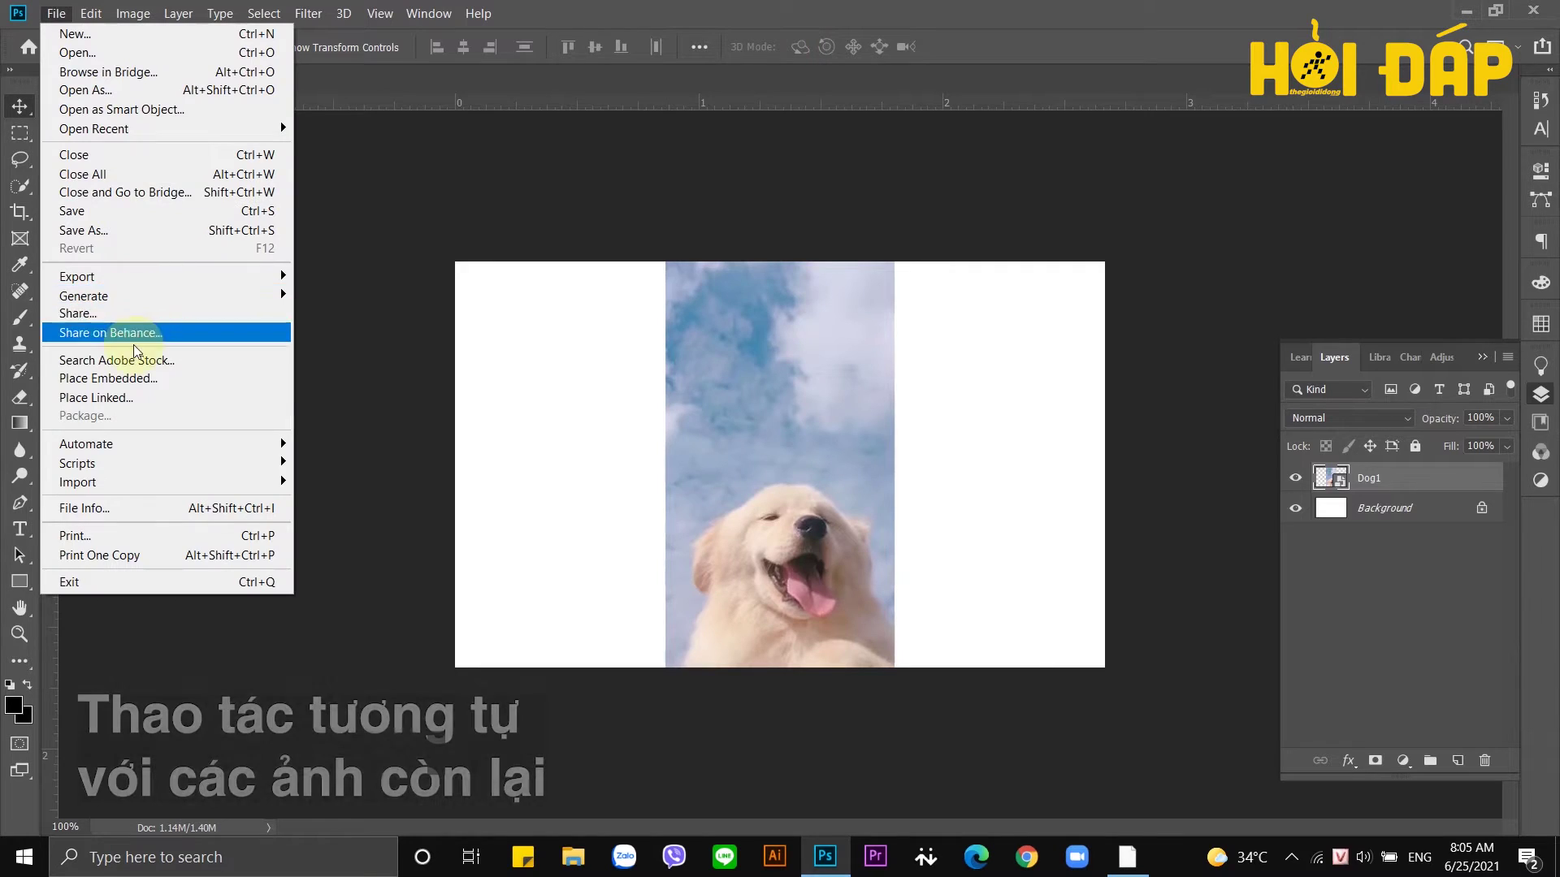
click(134, 378)
click(668, 272)
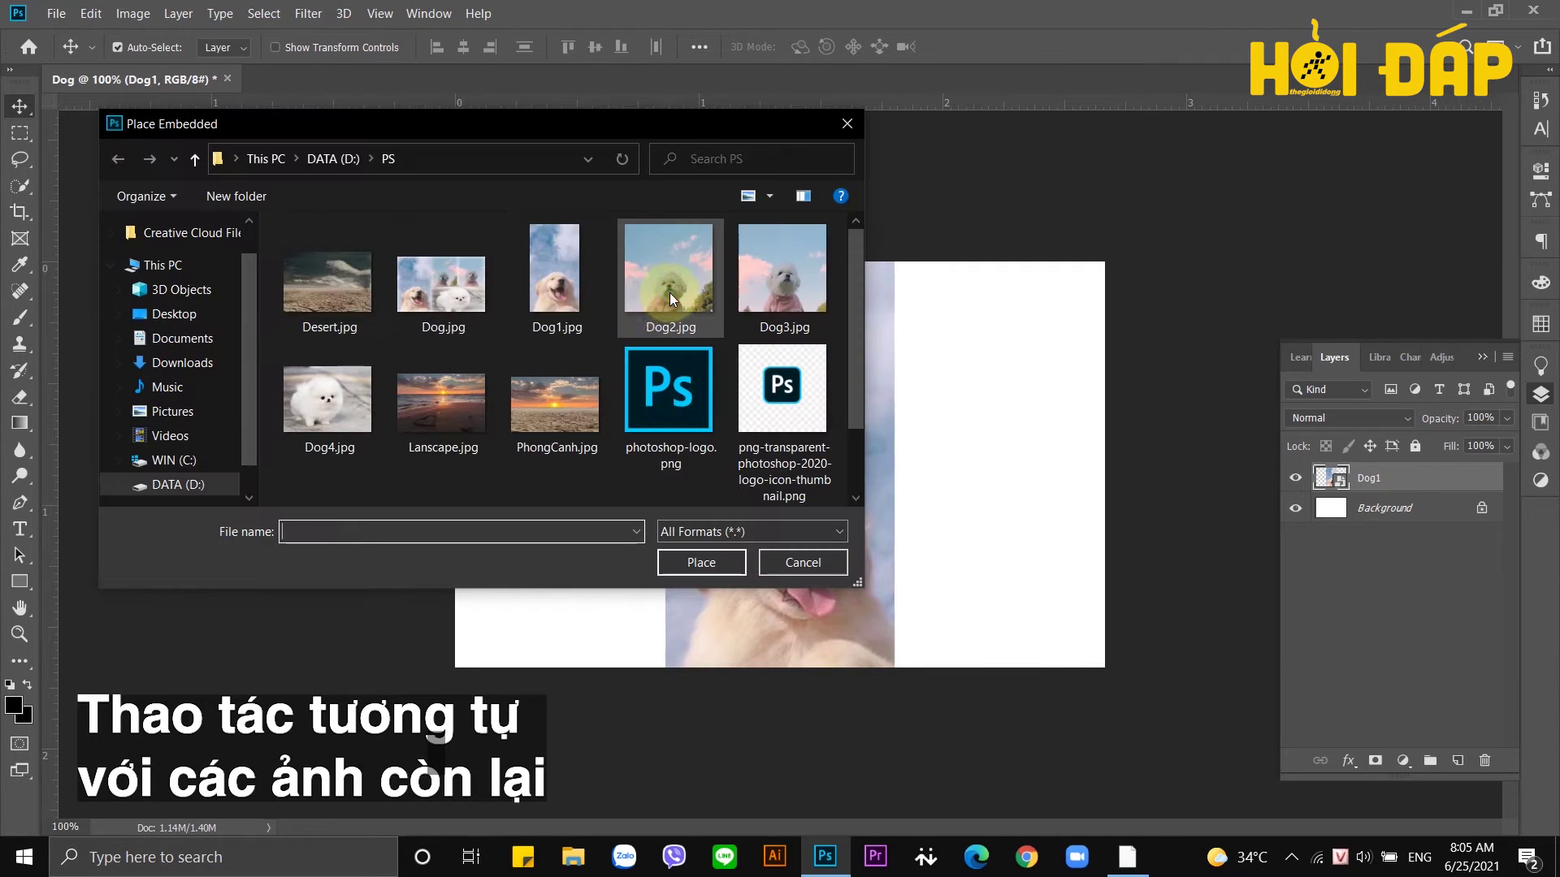
click(714, 562)
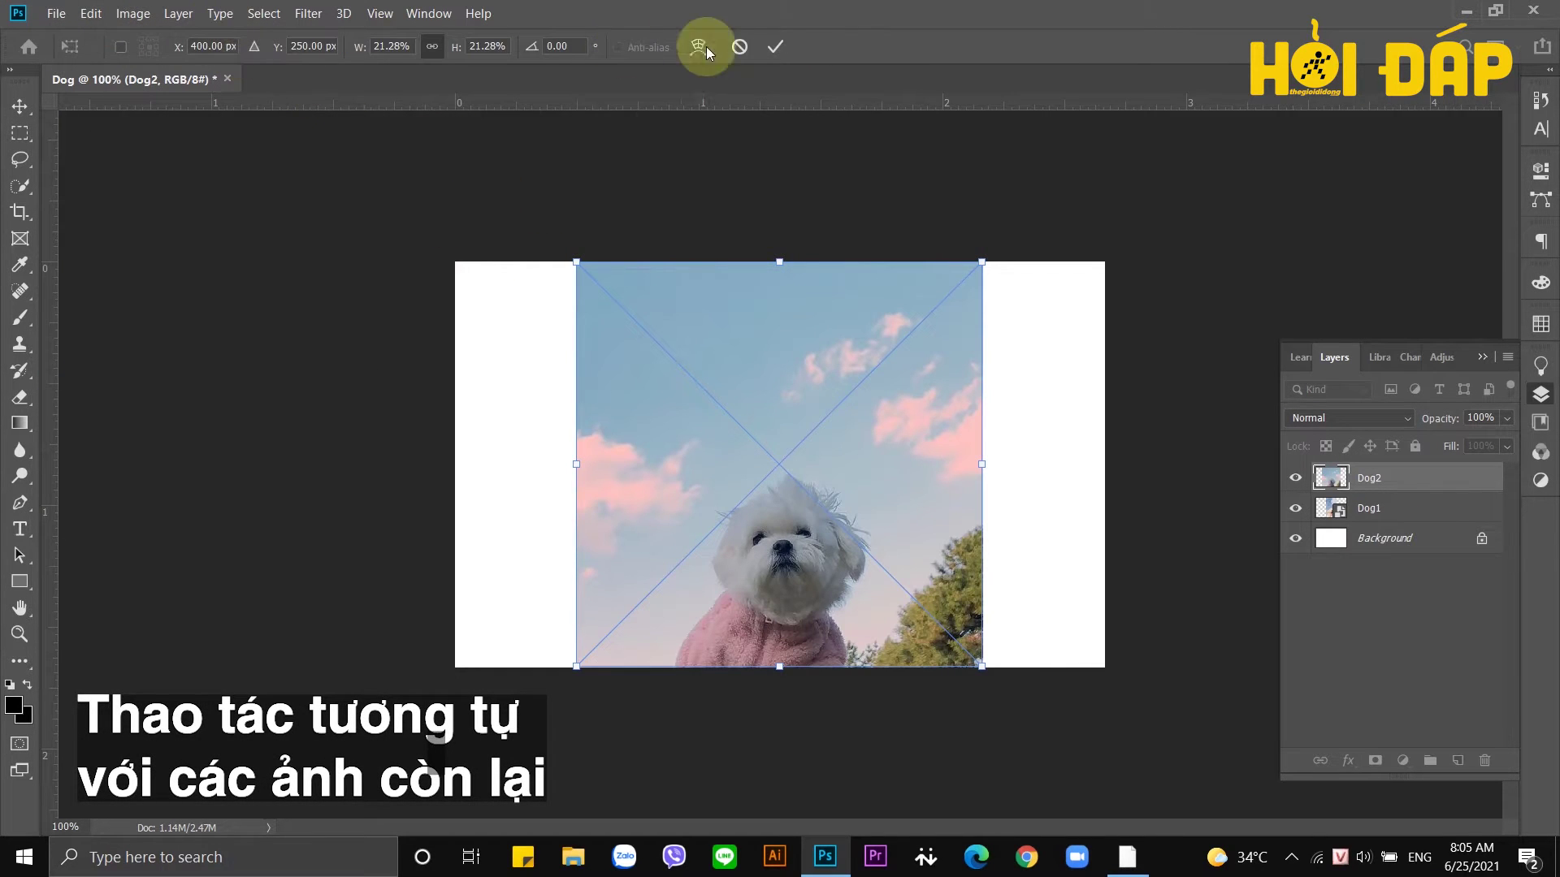
click(773, 38)
Place Dog3.jpg and Dog4.jpg as separate embedded layers and commit them.
click(56, 13)
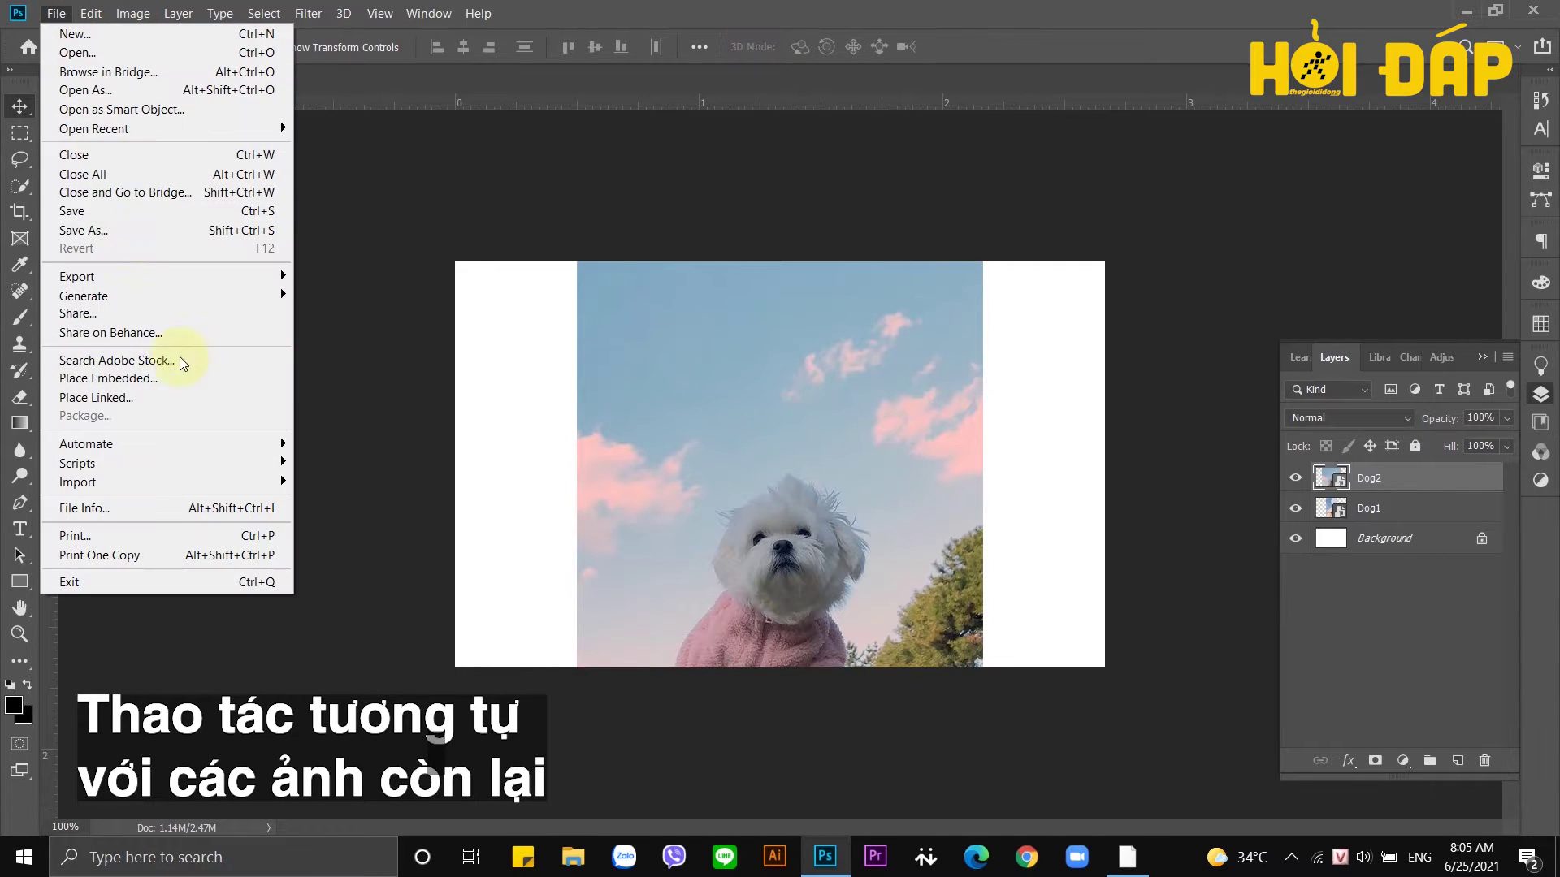
click(187, 375)
click(772, 300)
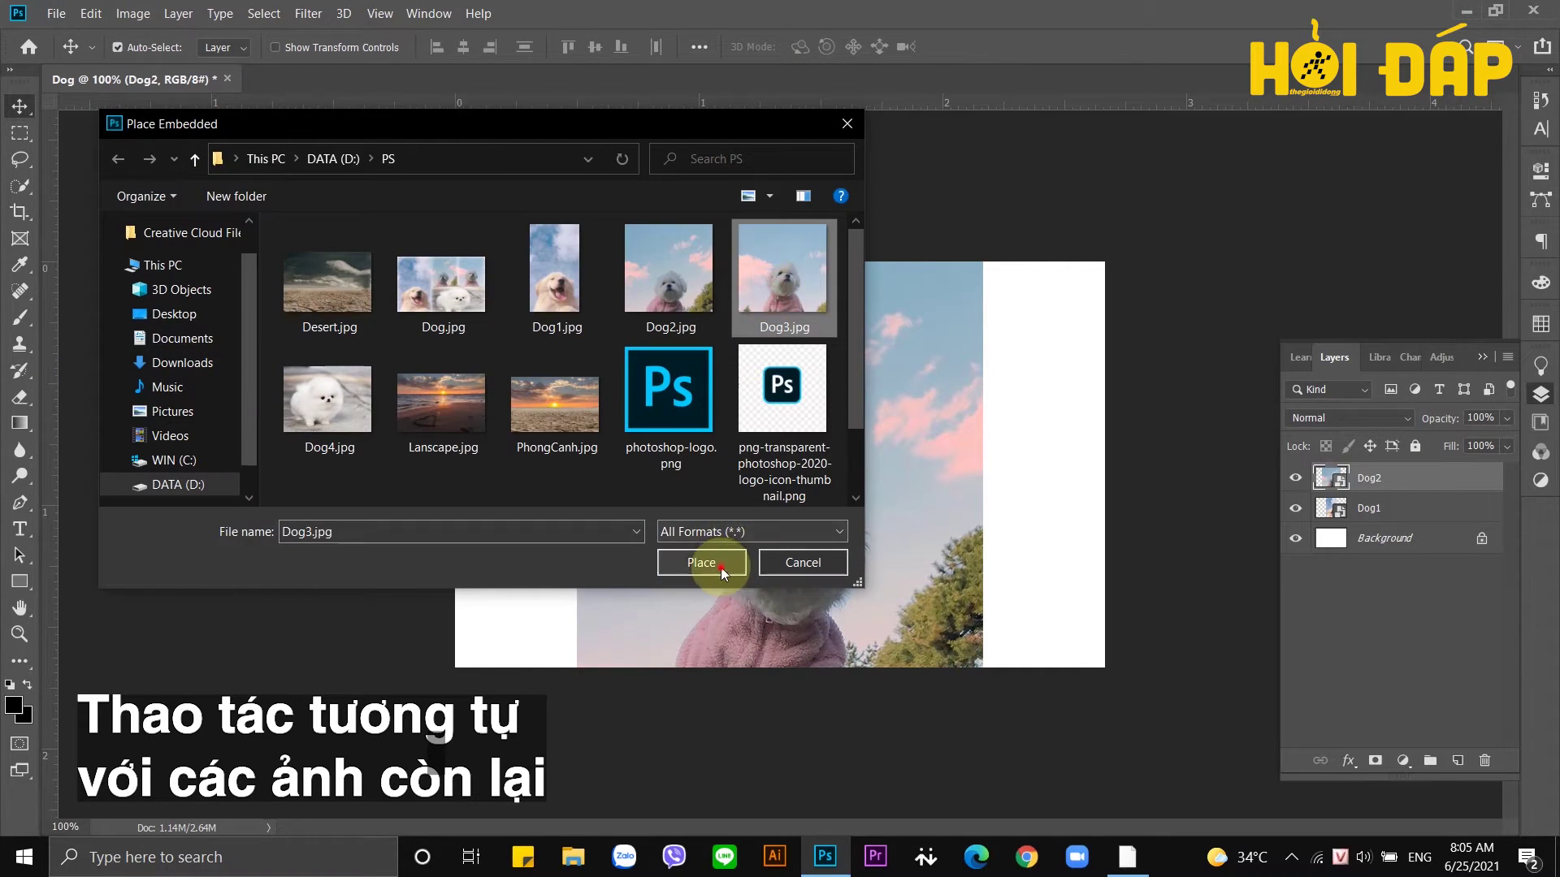
click(720, 563)
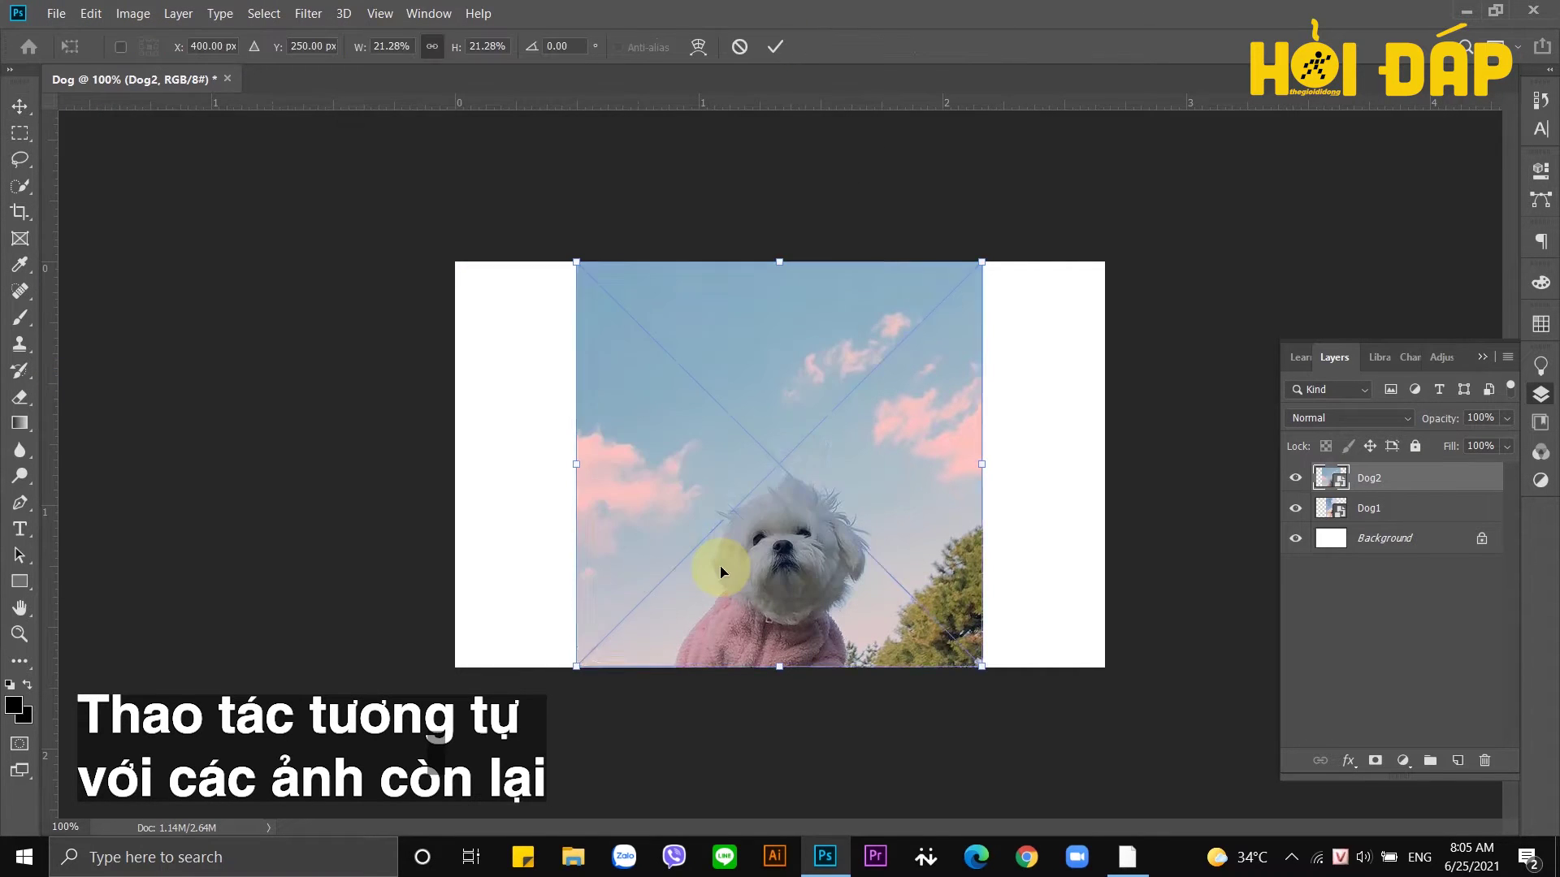
click(56, 13)
click(148, 379)
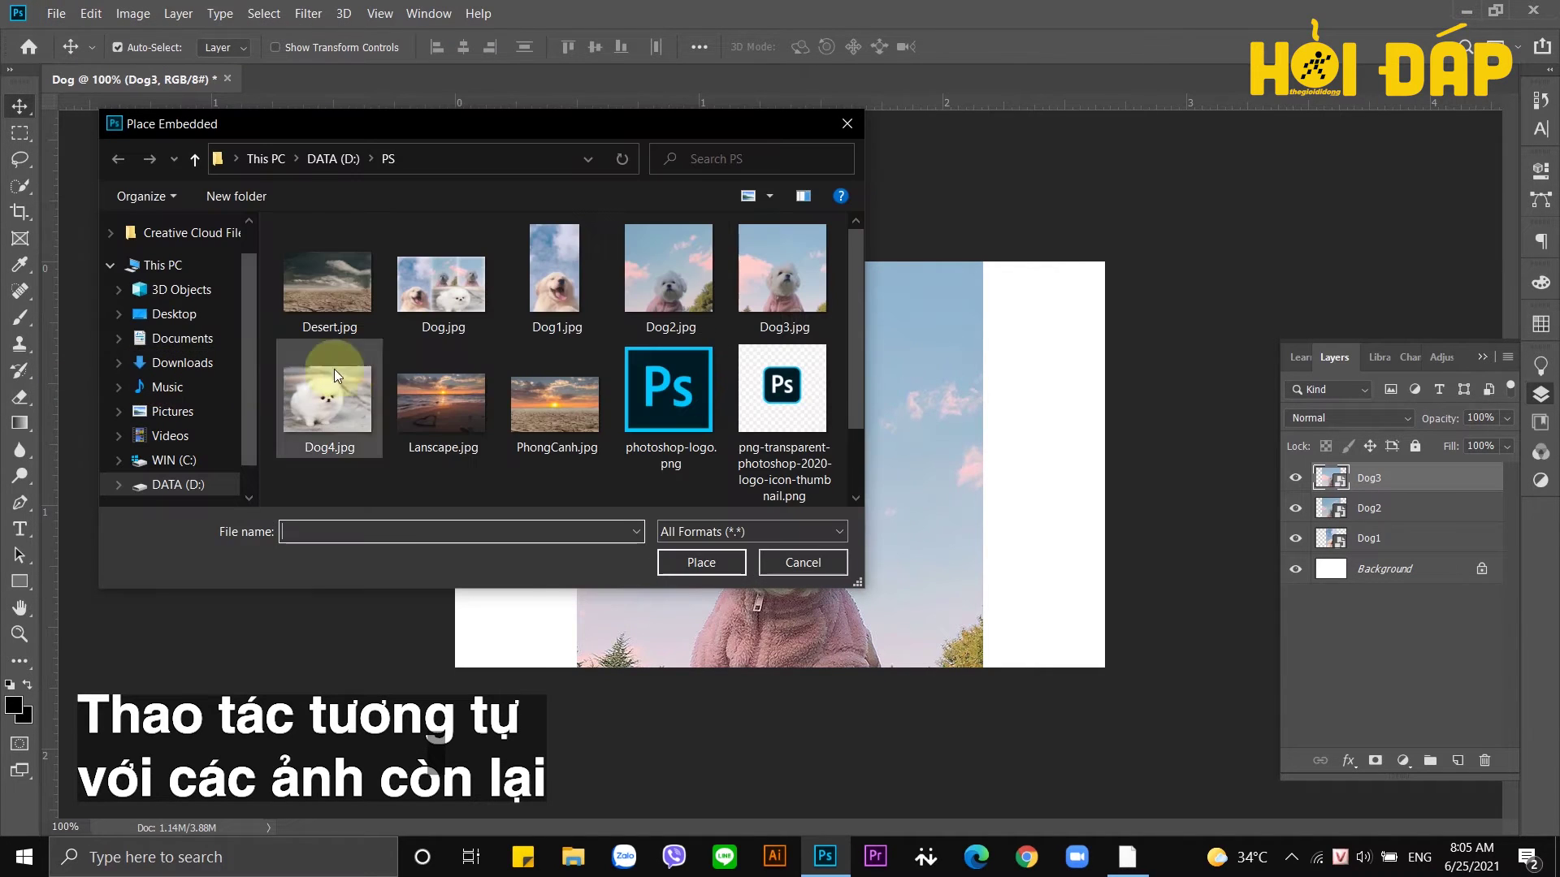
click(363, 388)
click(687, 561)
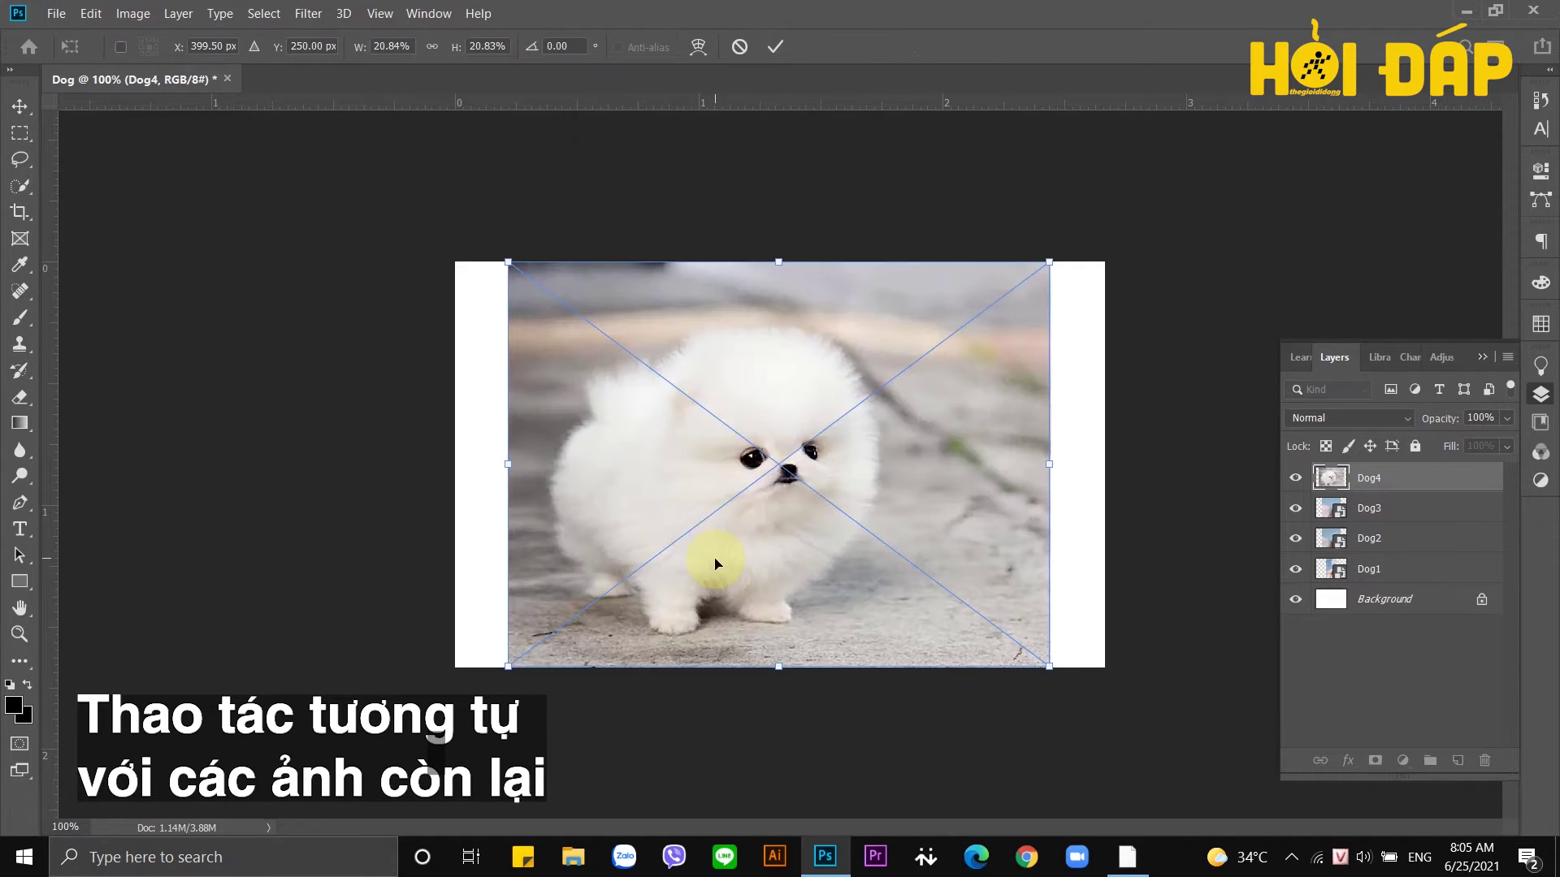
click(767, 44)
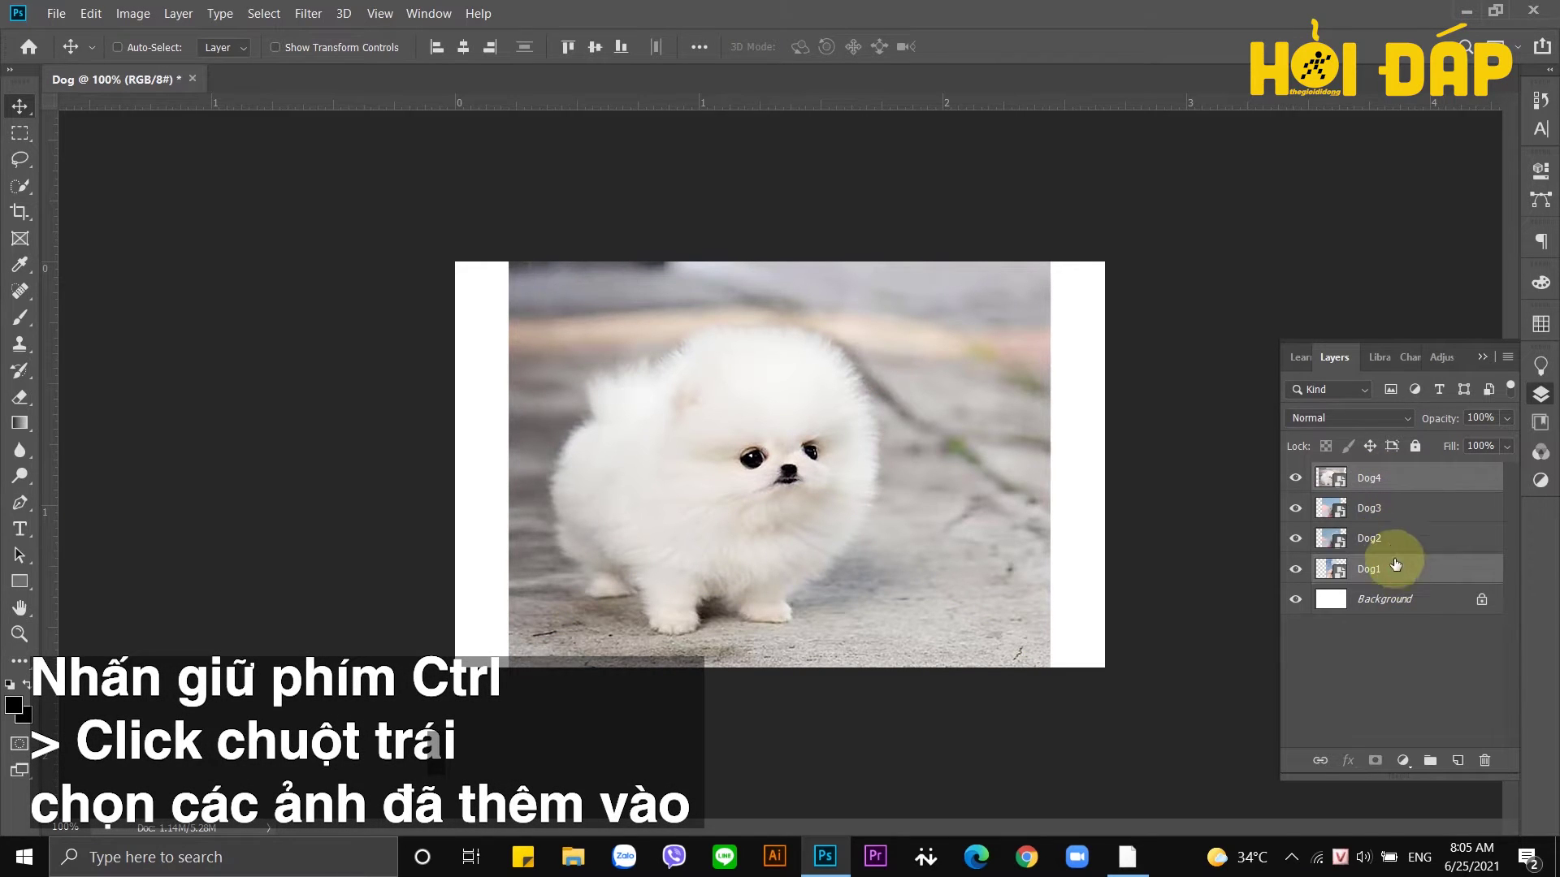
Rasterize the four Dog smart-object layers, leaving Dog4 selected.
right_click(1377, 505)
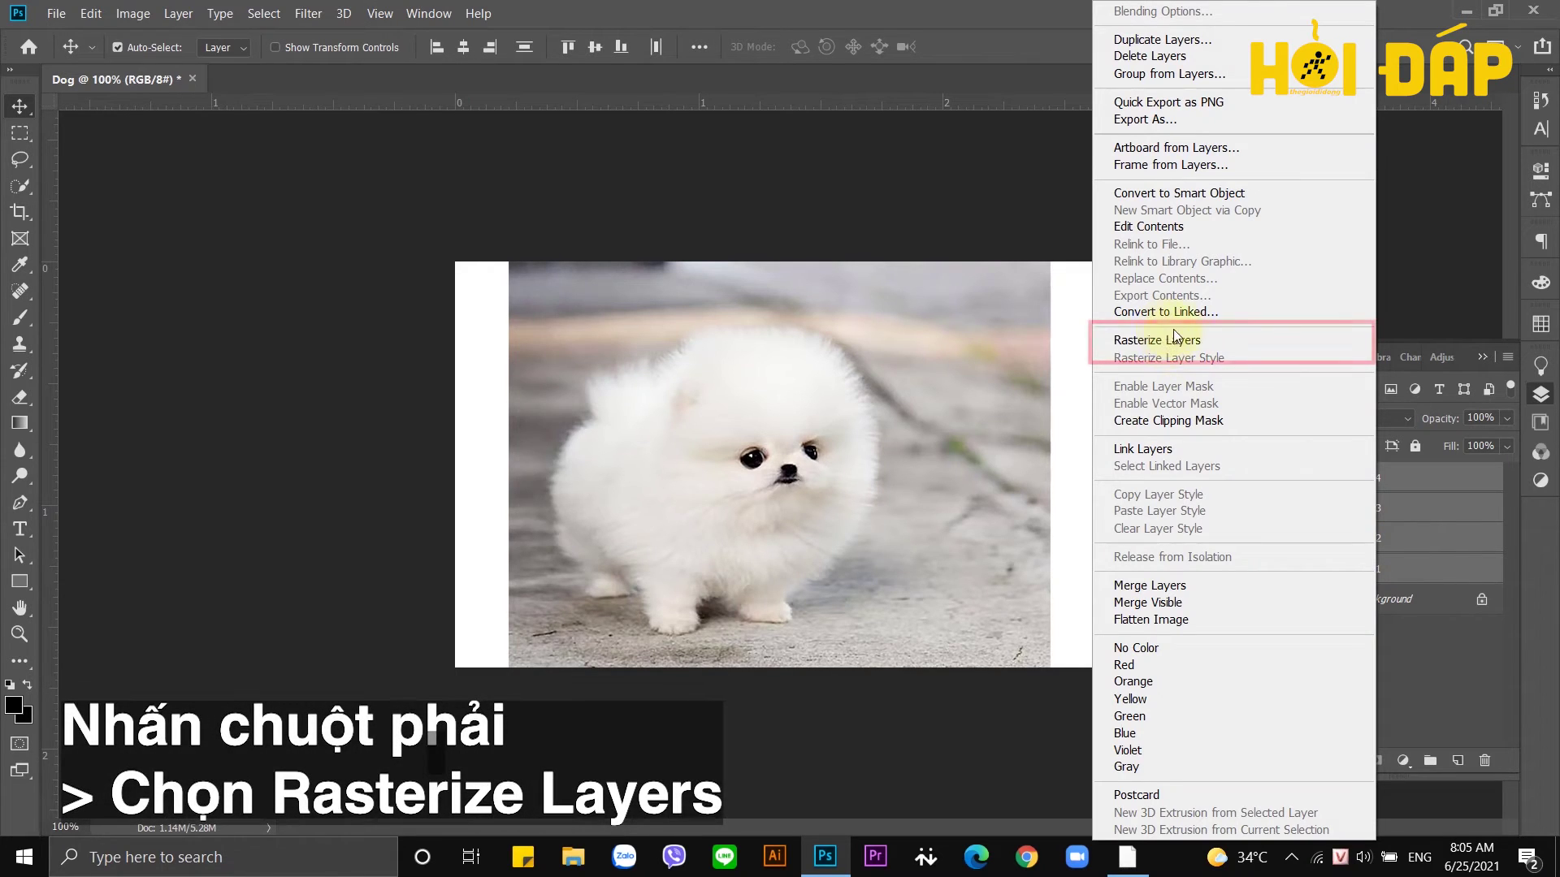
click(1205, 341)
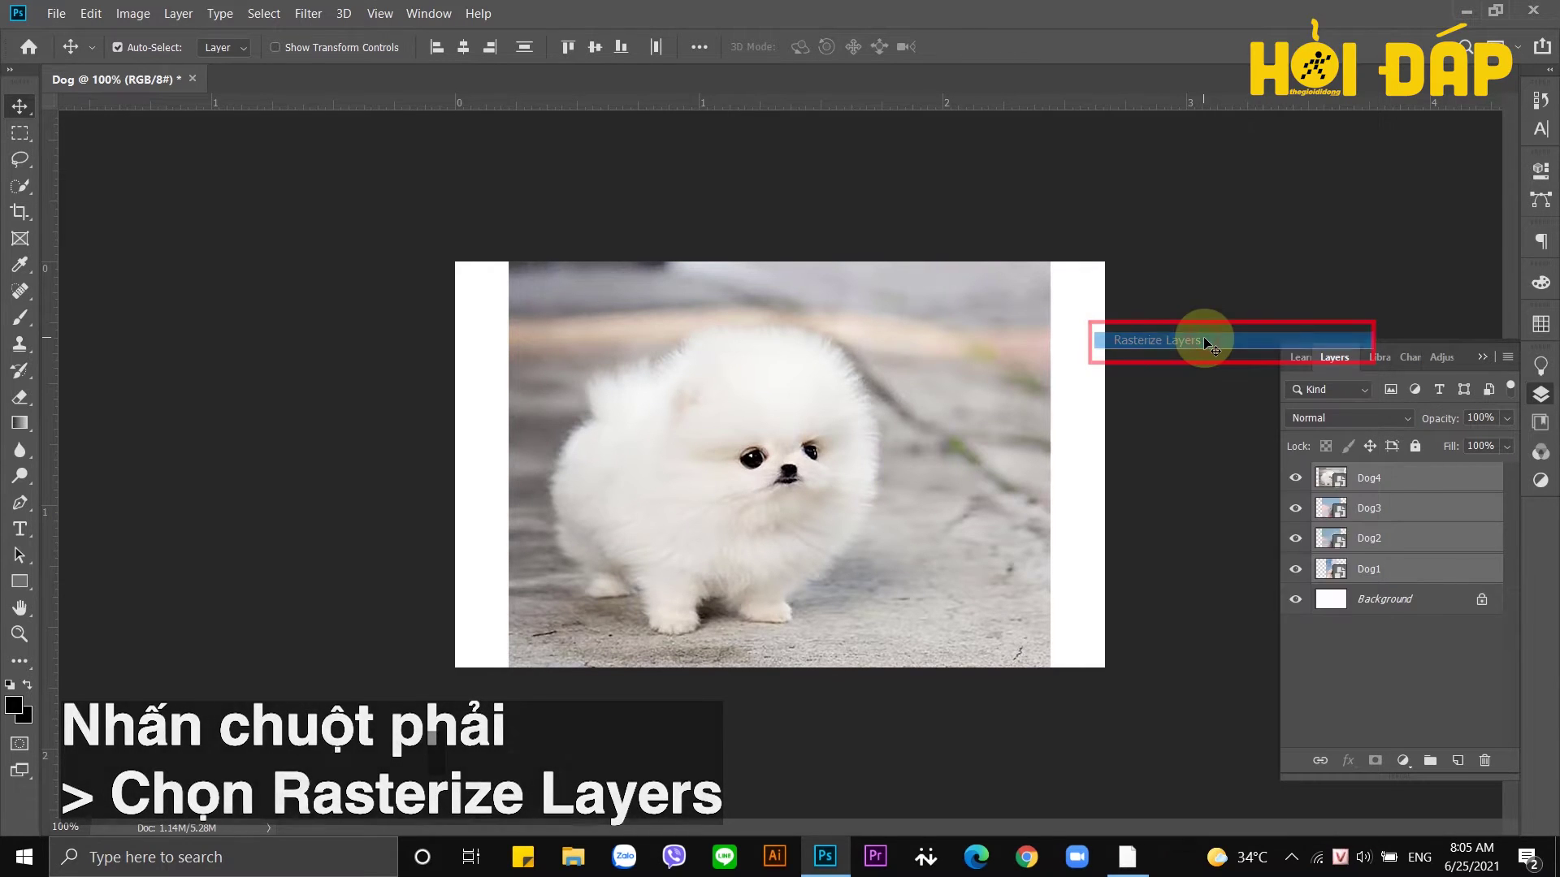
click(1381, 568)
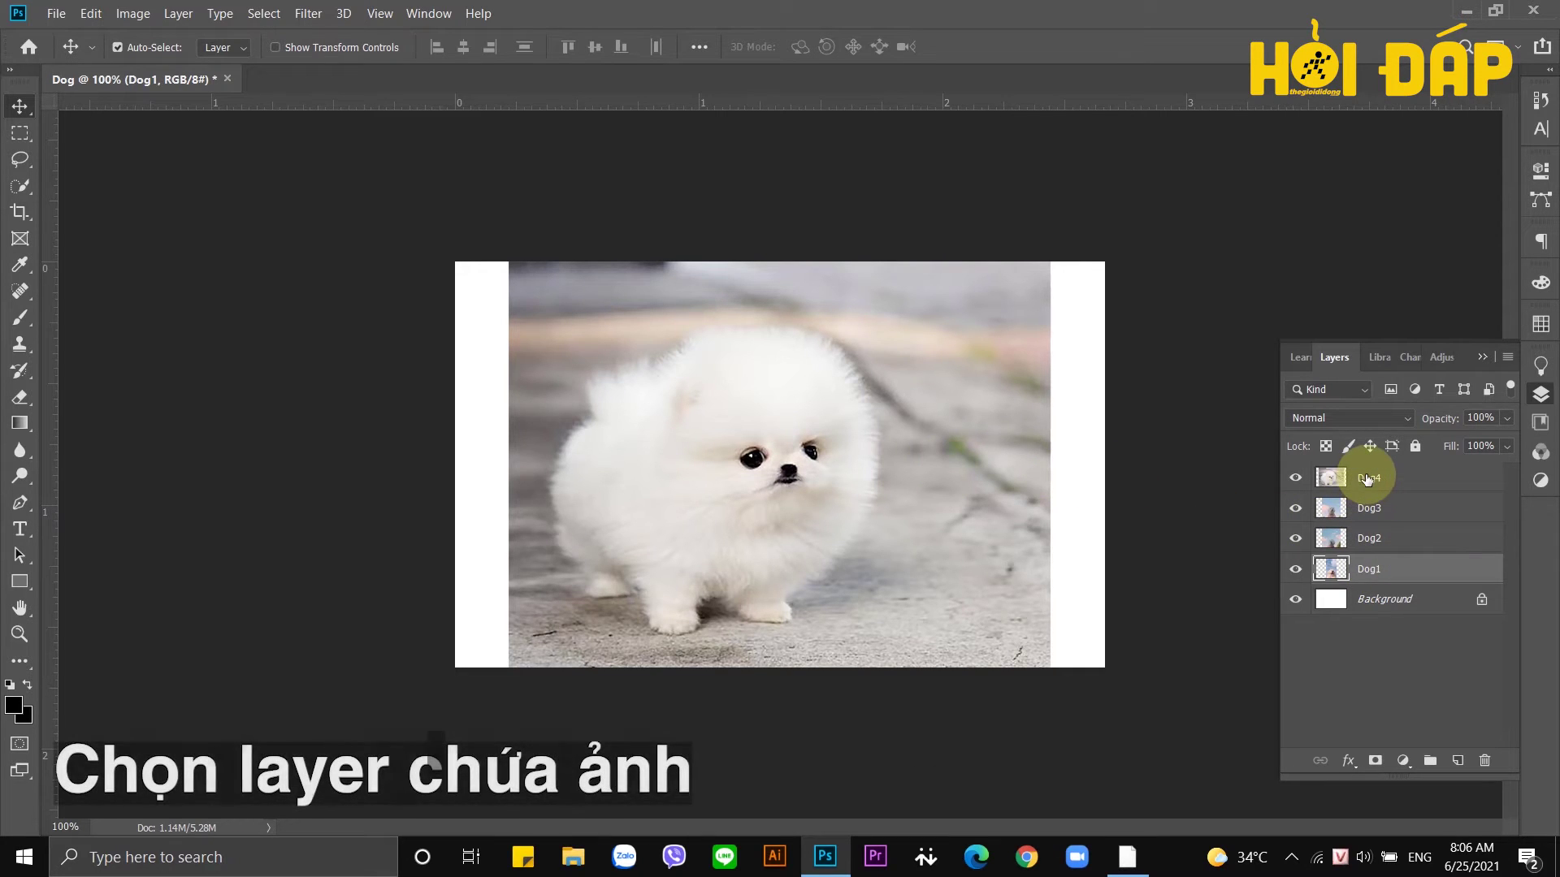
click(1367, 479)
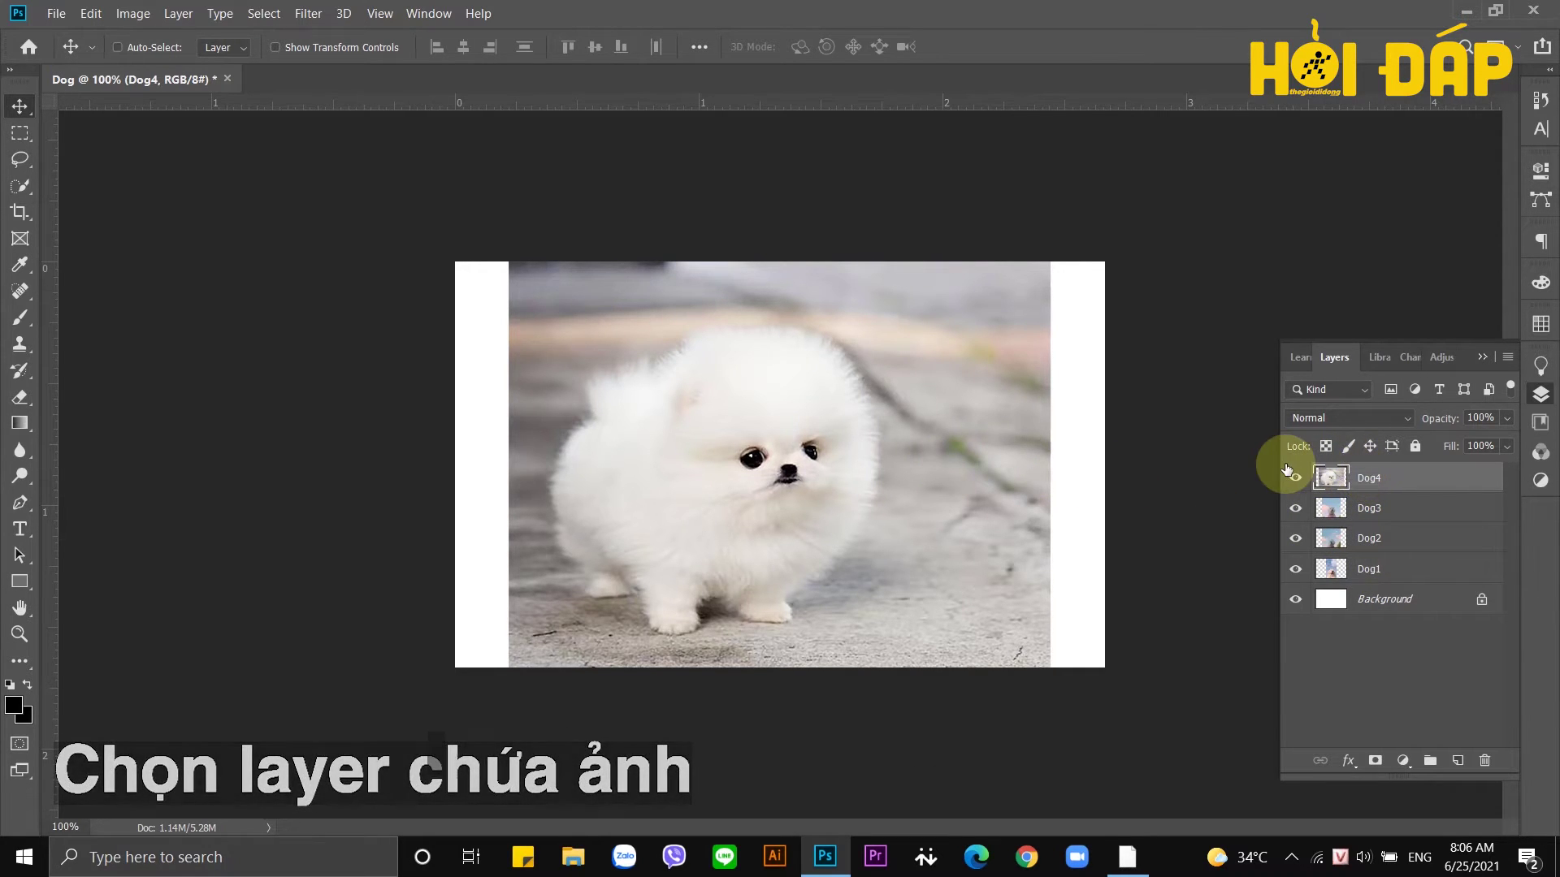
Shrink the Dog4 photo proportionally and move it toward the lower right.
key(ctrl+t)
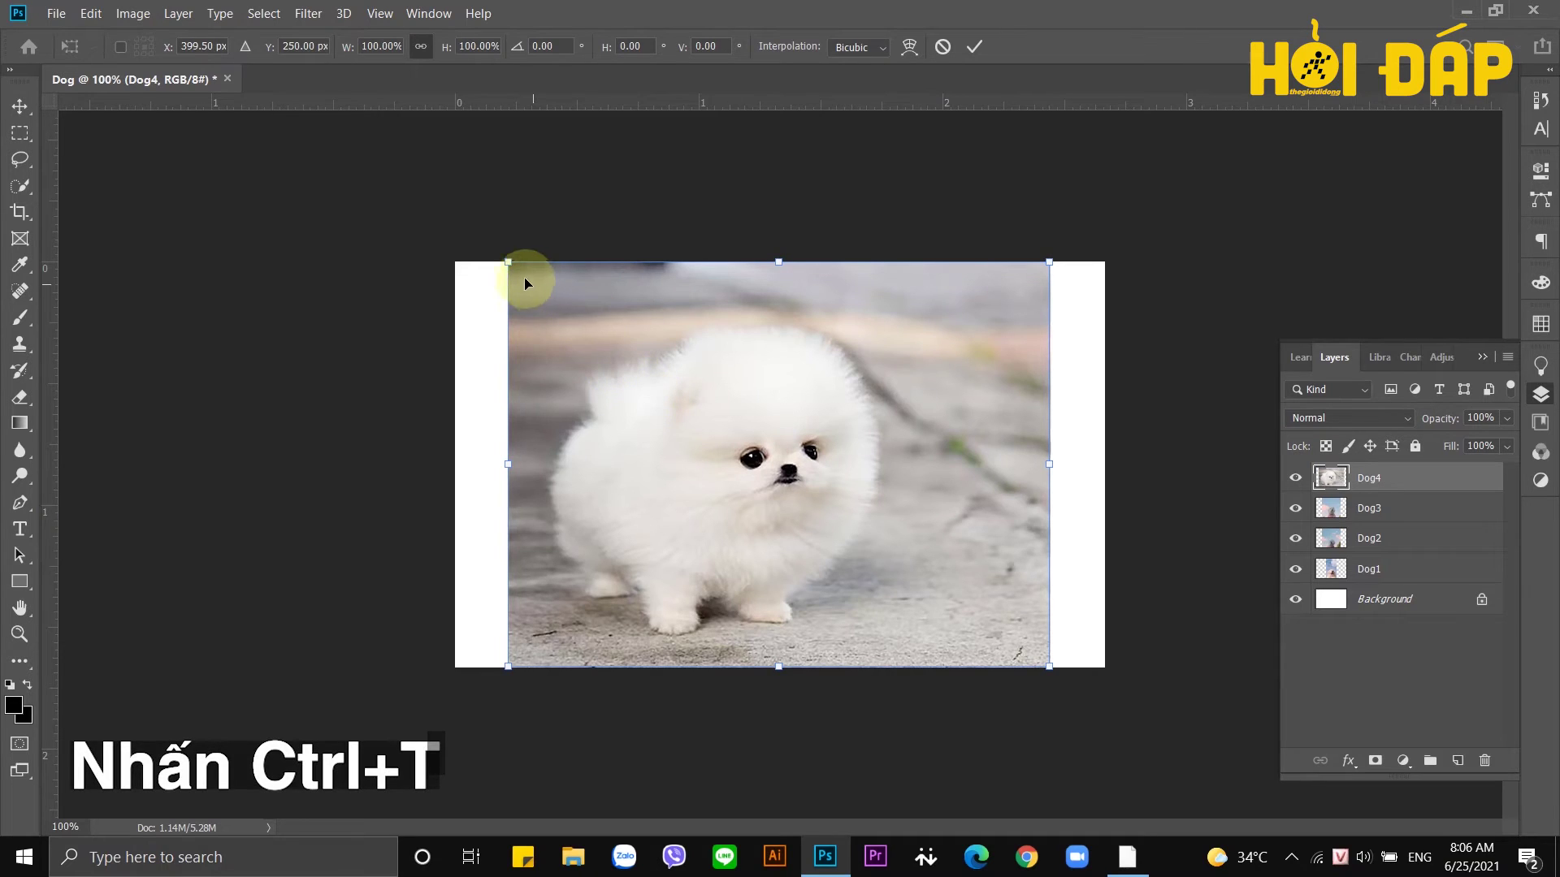
drag(508, 262, 660, 432)
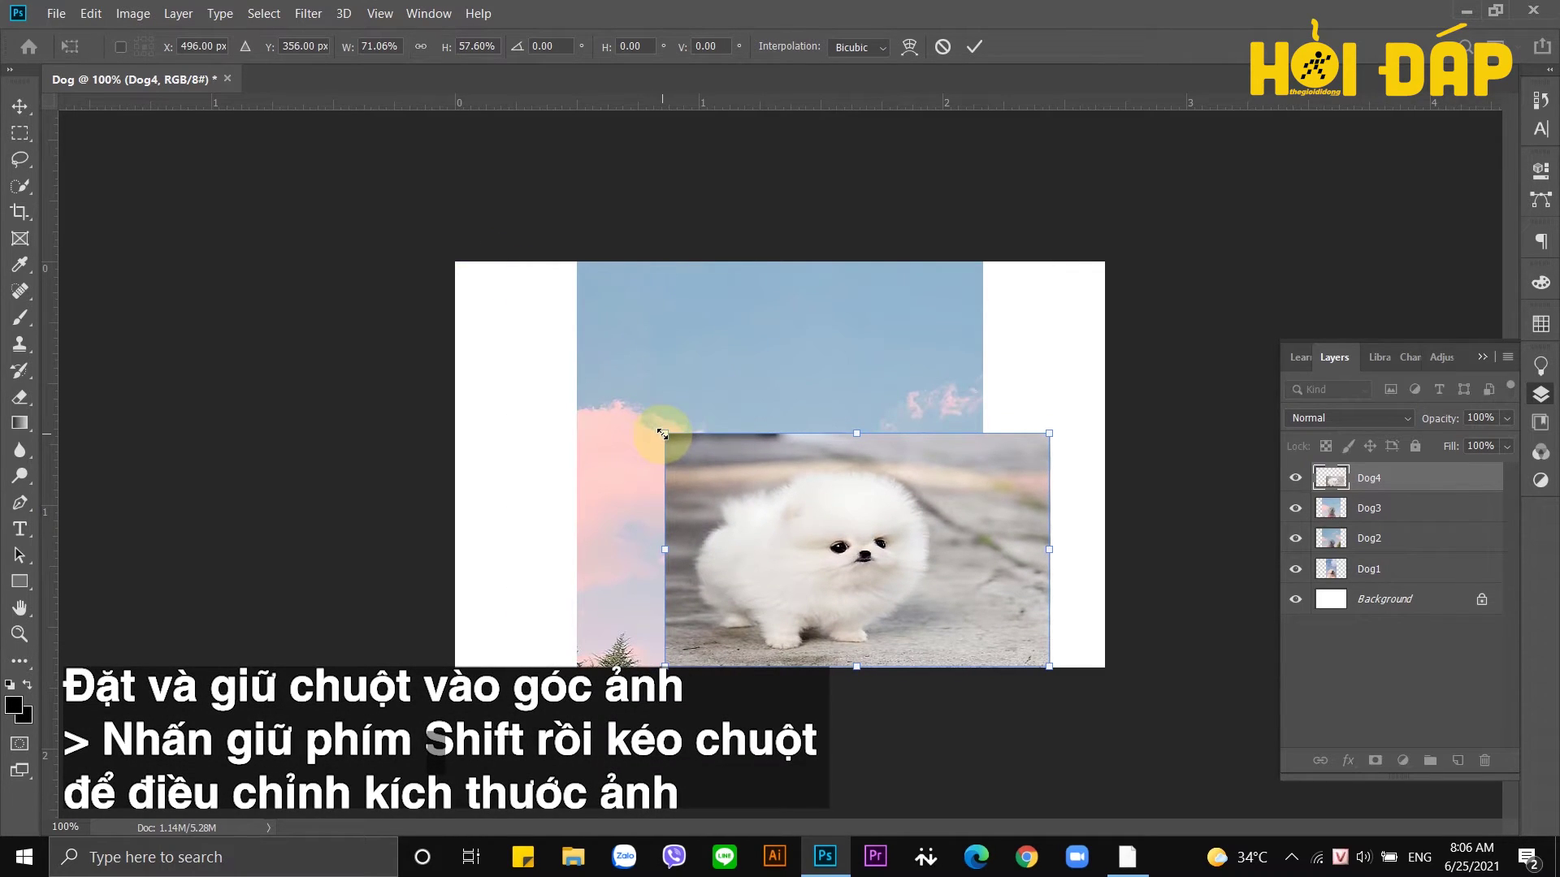
mouse_move(877, 552)
mouse_down()
mouse_move(917, 591)
mouse_move(920, 566)
mouse_up()
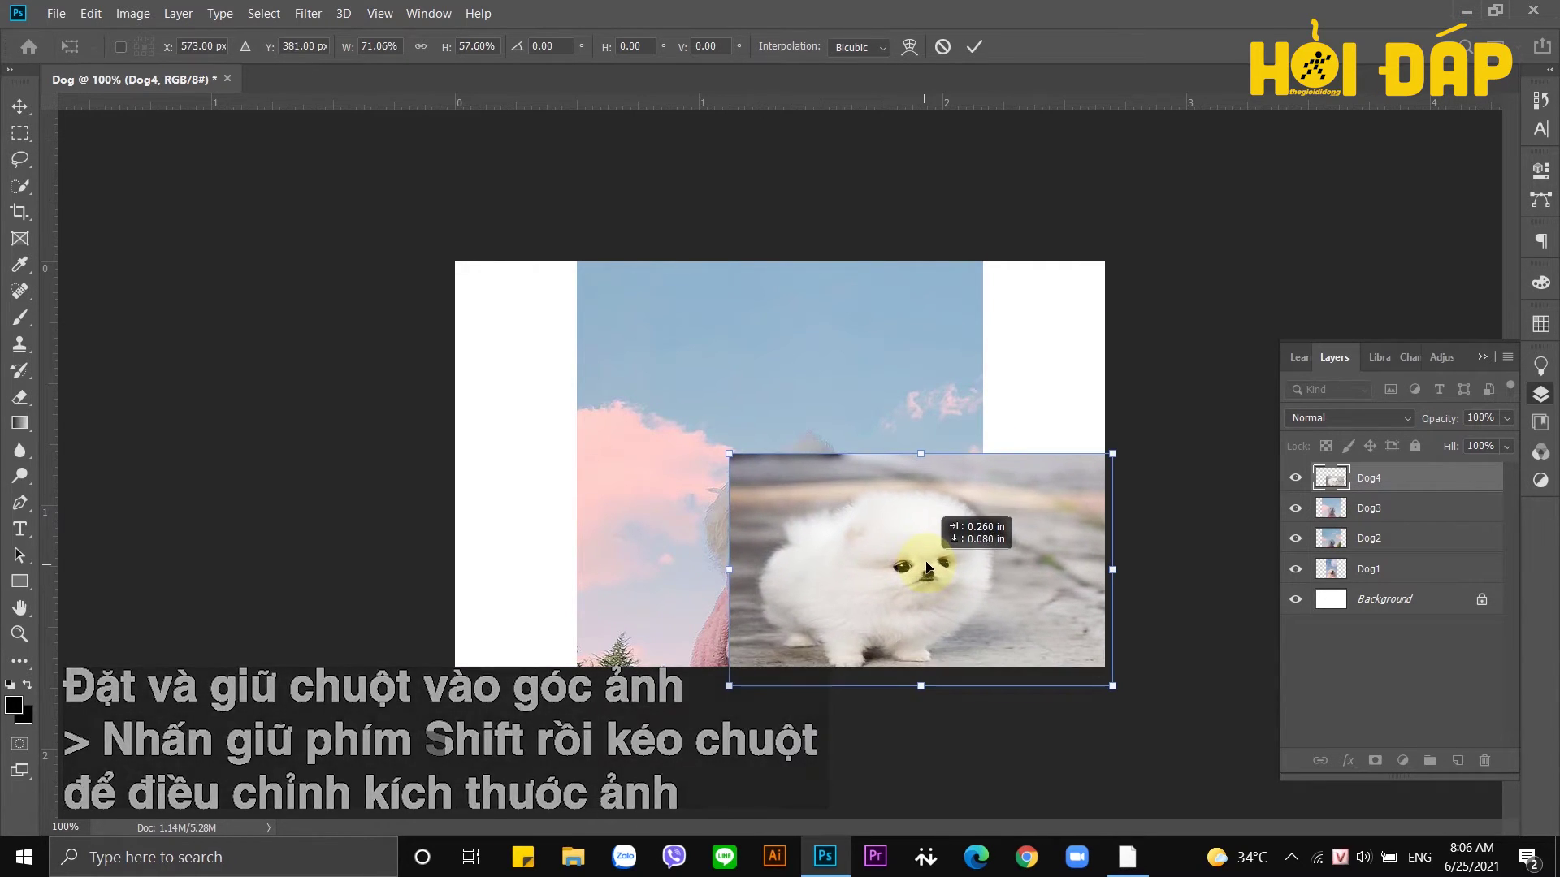
click(974, 45)
Shrink Dog3 into the top-right corner and move it above Dog4 in the layer stack.
click(1363, 510)
key(ctrl+t)
mouse_move(968, 634)
mouse_down()
mouse_move(850, 528)
mouse_move(714, 355)
mouse_move(909, 373)
mouse_up()
drag(845, 254, 852, 262)
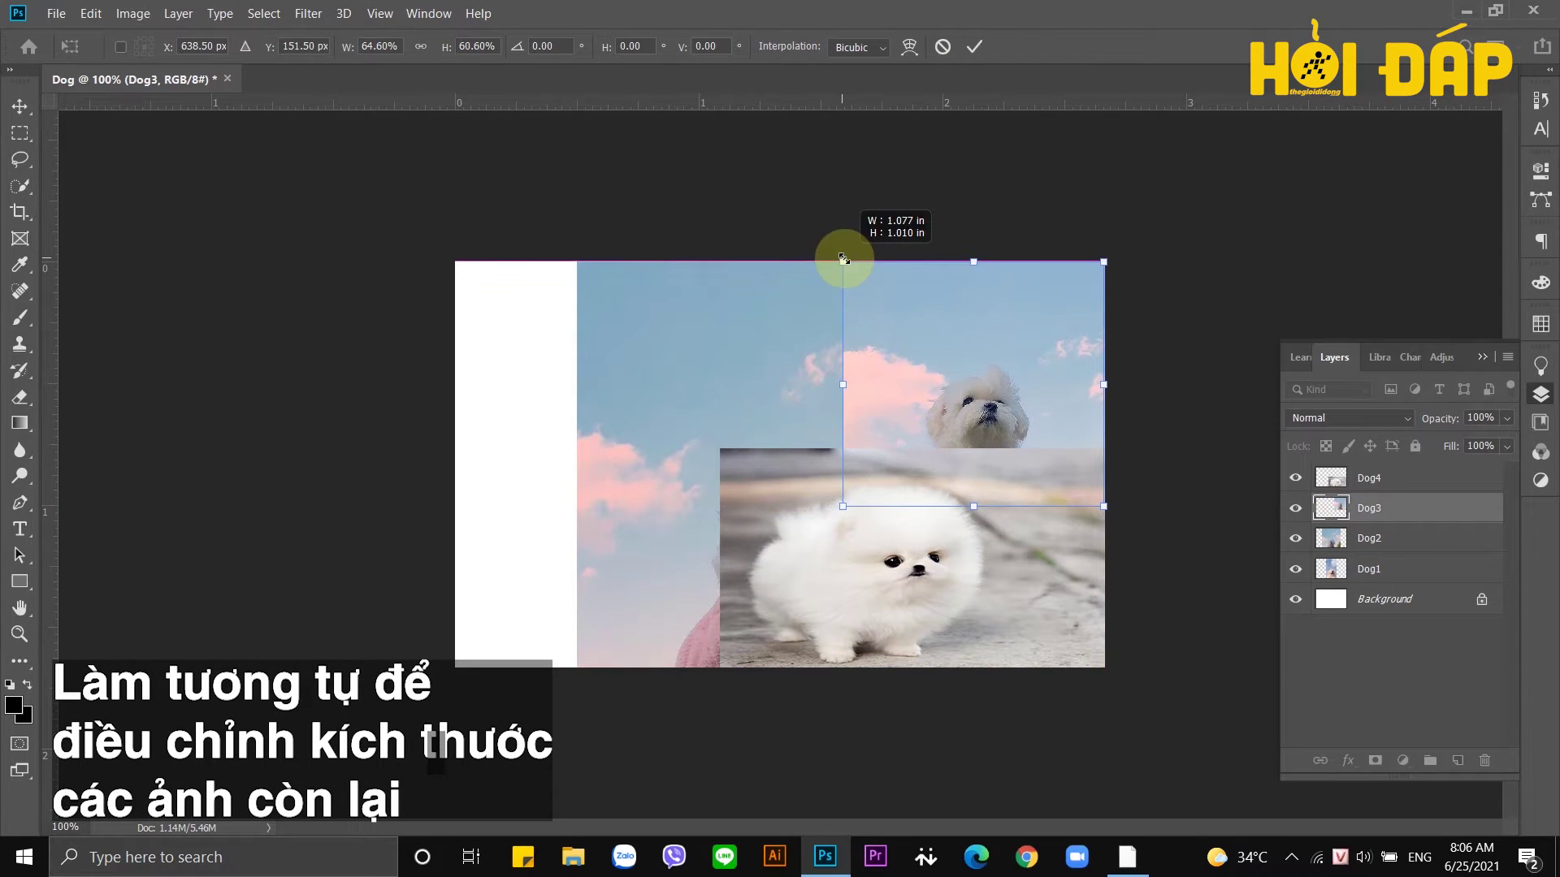
drag(983, 361, 980, 325)
click(975, 46)
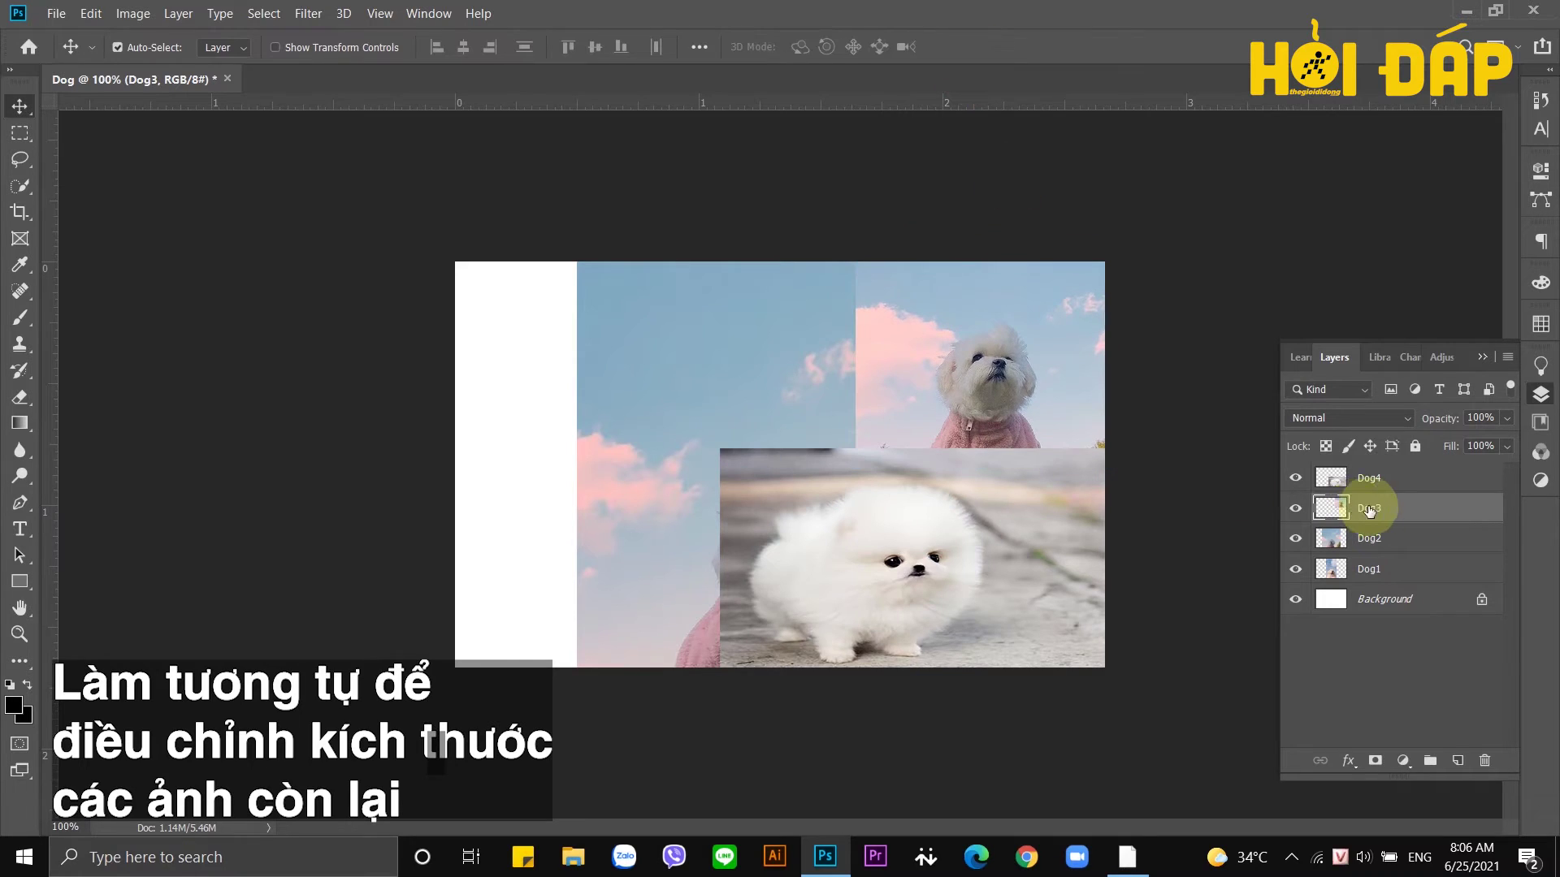
drag(1373, 508, 1372, 476)
drag(899, 393, 921, 389)
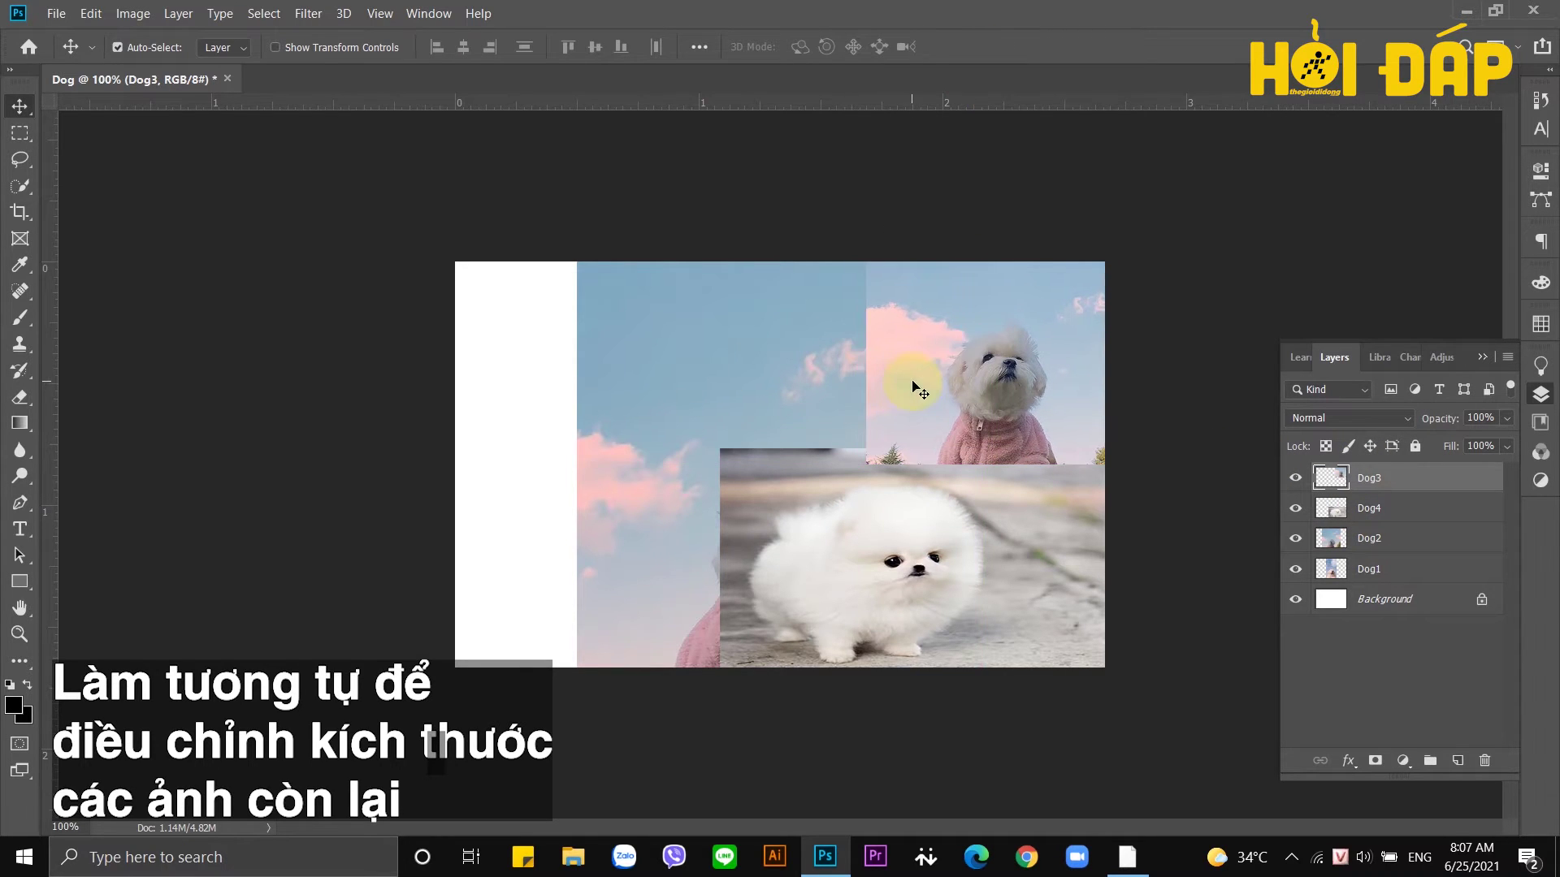
Shrink Dog2 and place it beside the right photo, aligning their bottom edges.
click(807, 377)
key(ctrl+t)
mouse_move(966, 655)
mouse_down()
mouse_move(910, 594)
mouse_move(889, 477)
mouse_up()
drag(796, 423, 812, 411)
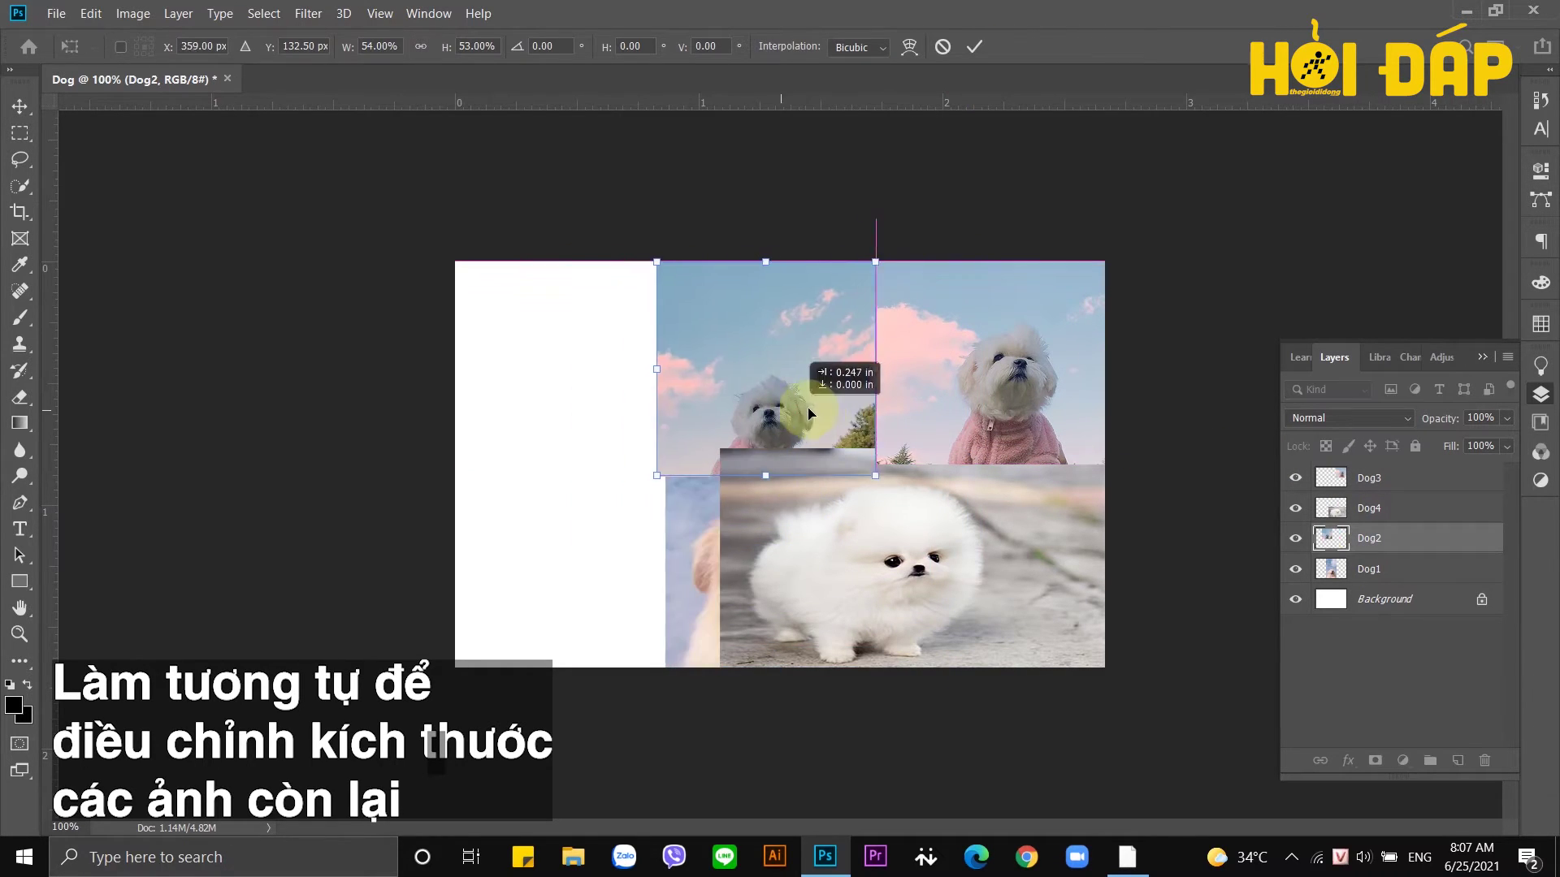
key(Return)
drag(1373, 538, 1373, 476)
drag(859, 439, 859, 427)
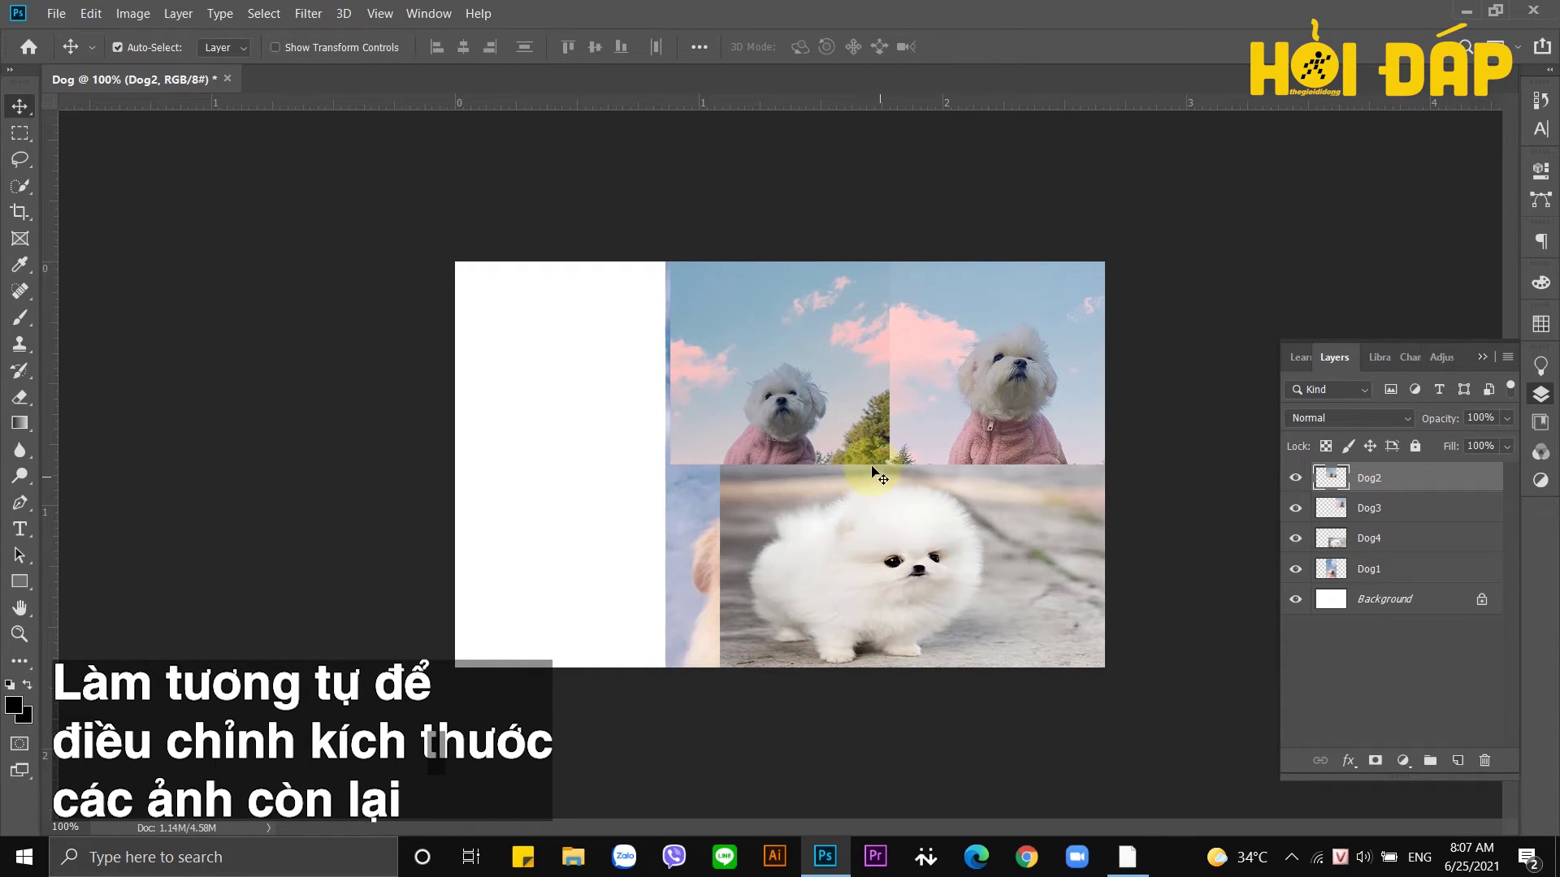
Move the golden retriever photo left and stretch it to full canvas height.
drag(683, 504, 512, 497)
key(ctrl+t)
drag(703, 667, 709, 684)
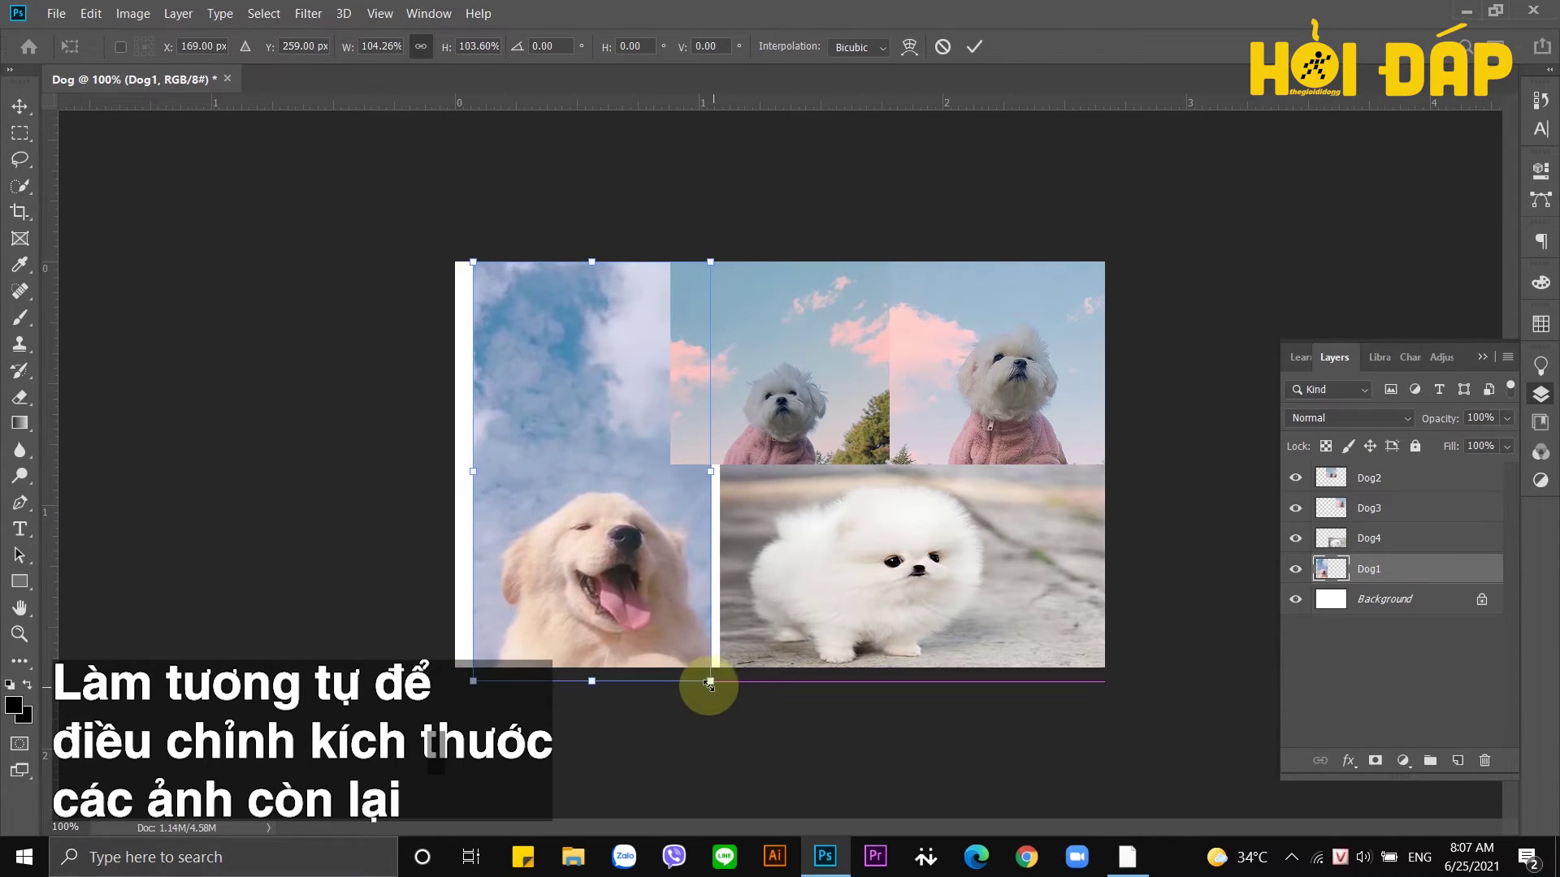
drag(662, 609, 644, 592)
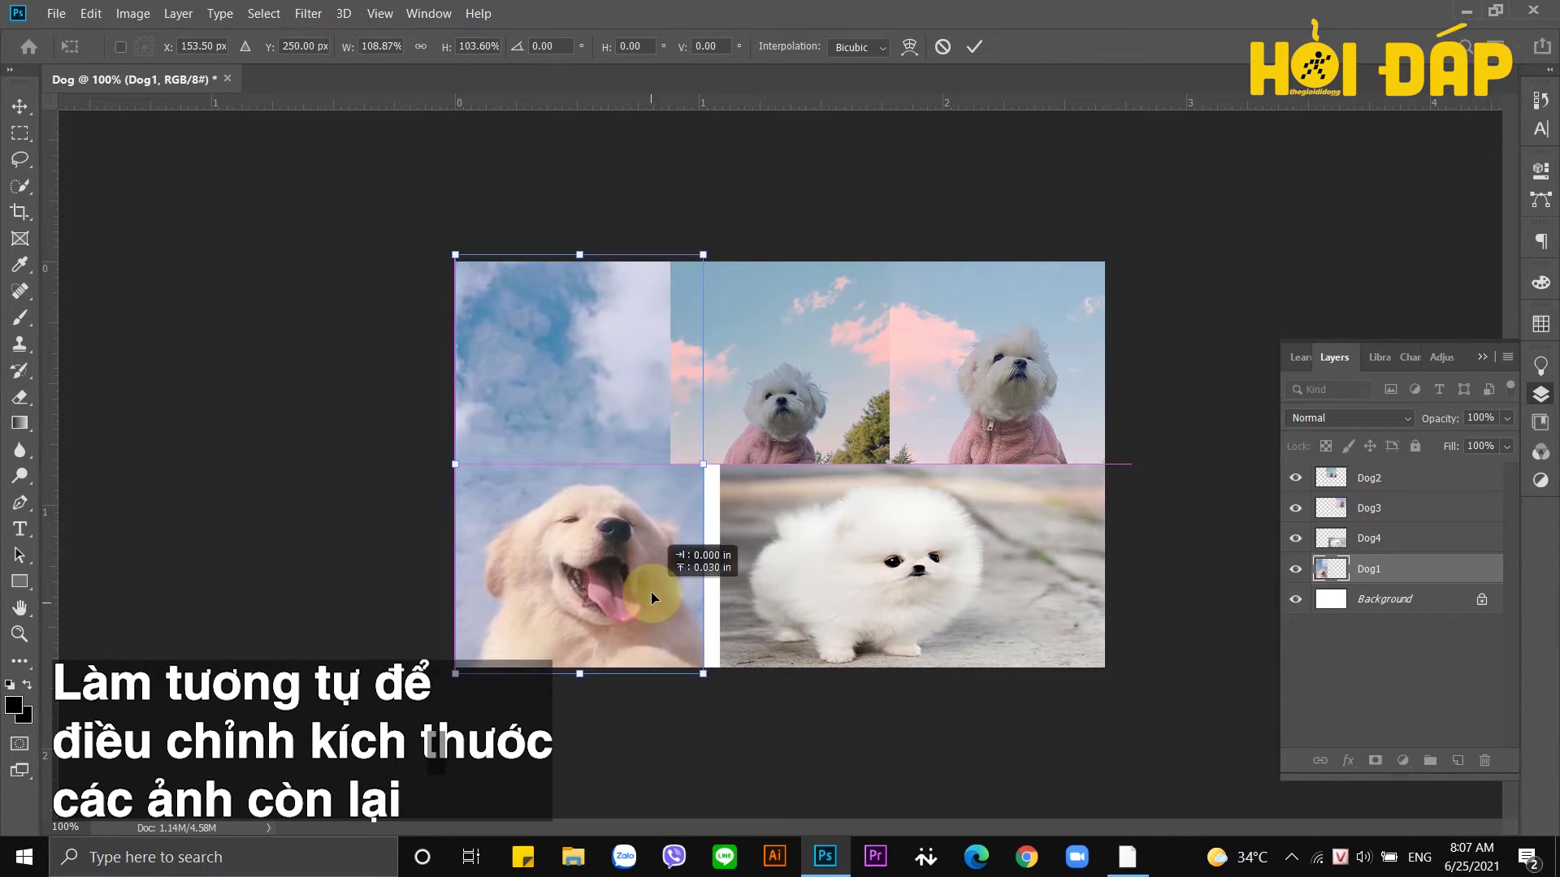
click(873, 470)
Widen the white puppy photo to close the gap and nudge the top-right photo right.
key(ctrl+t)
drag(719, 667, 713, 683)
click(973, 48)
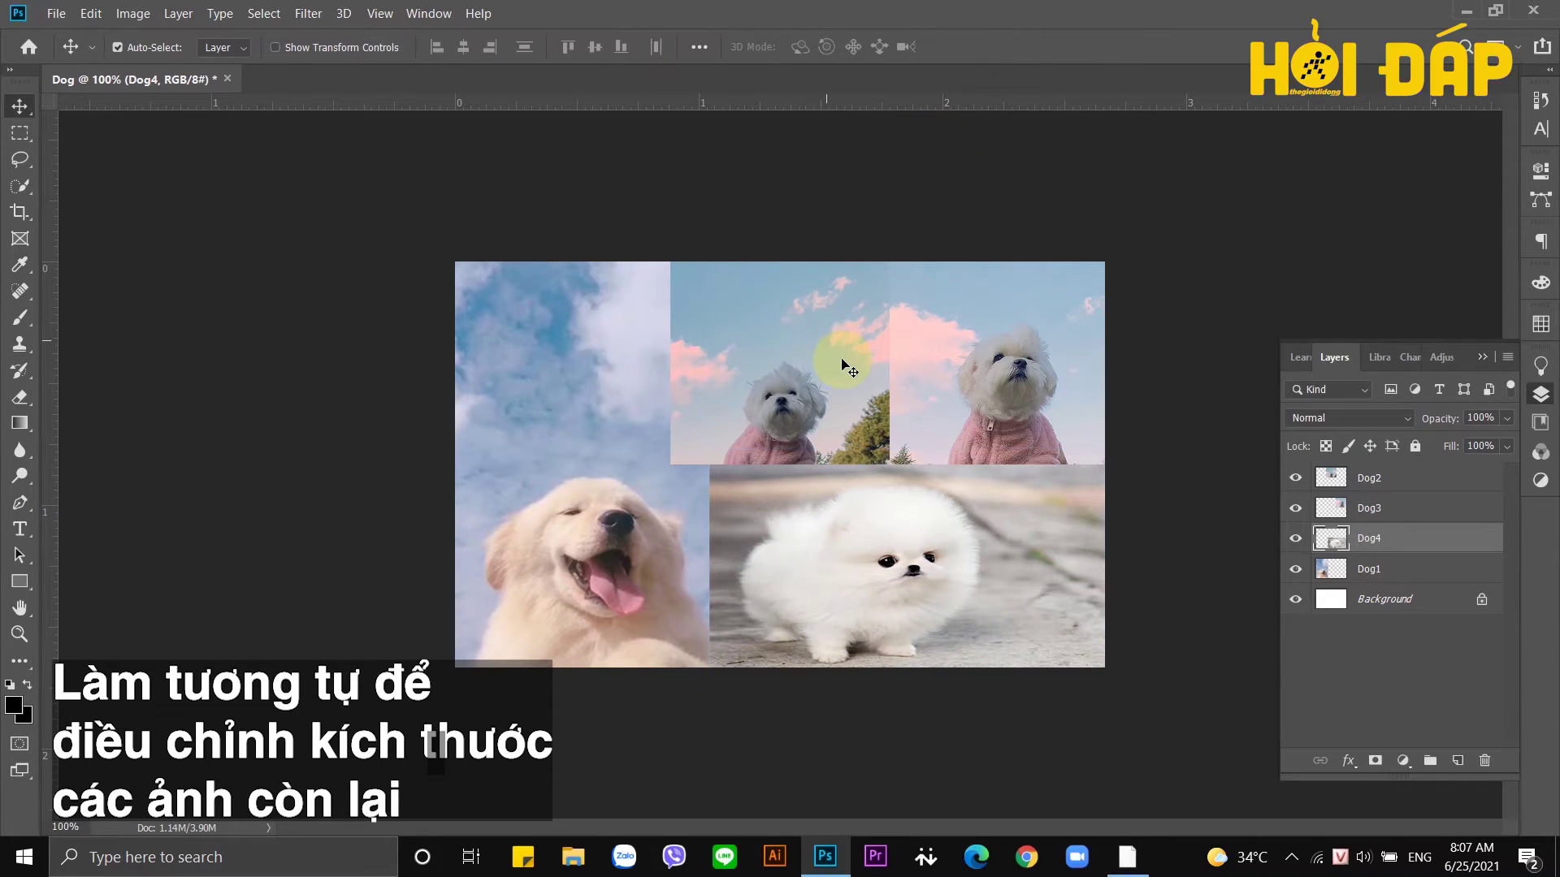
drag(838, 358, 857, 367)
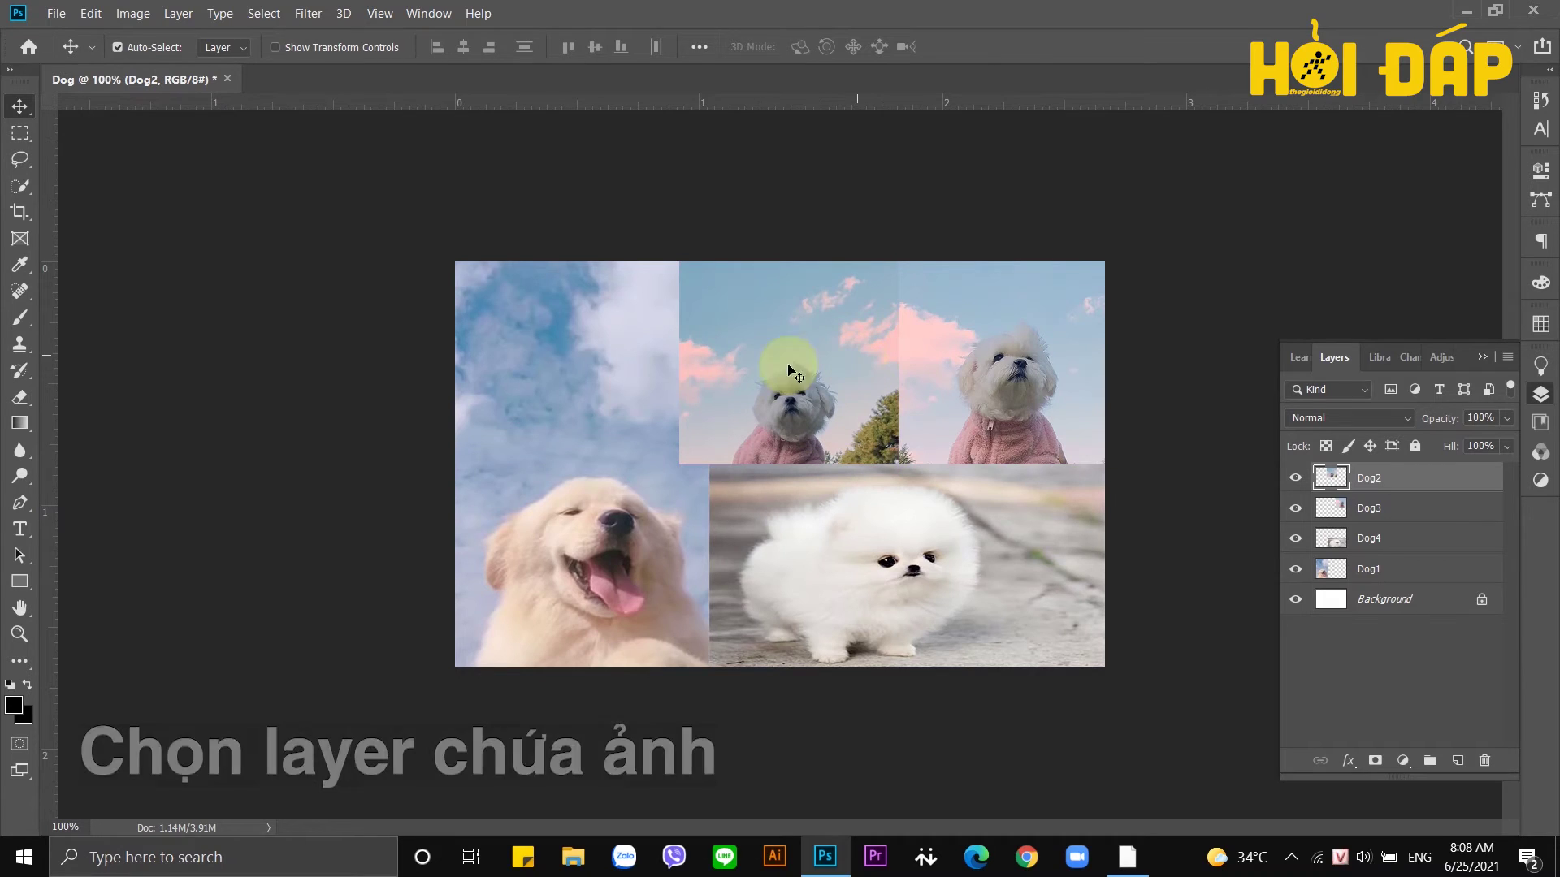
Feather Dog1's edges by clearing outside a 20 px feathered rectangular selection.
click(1398, 569)
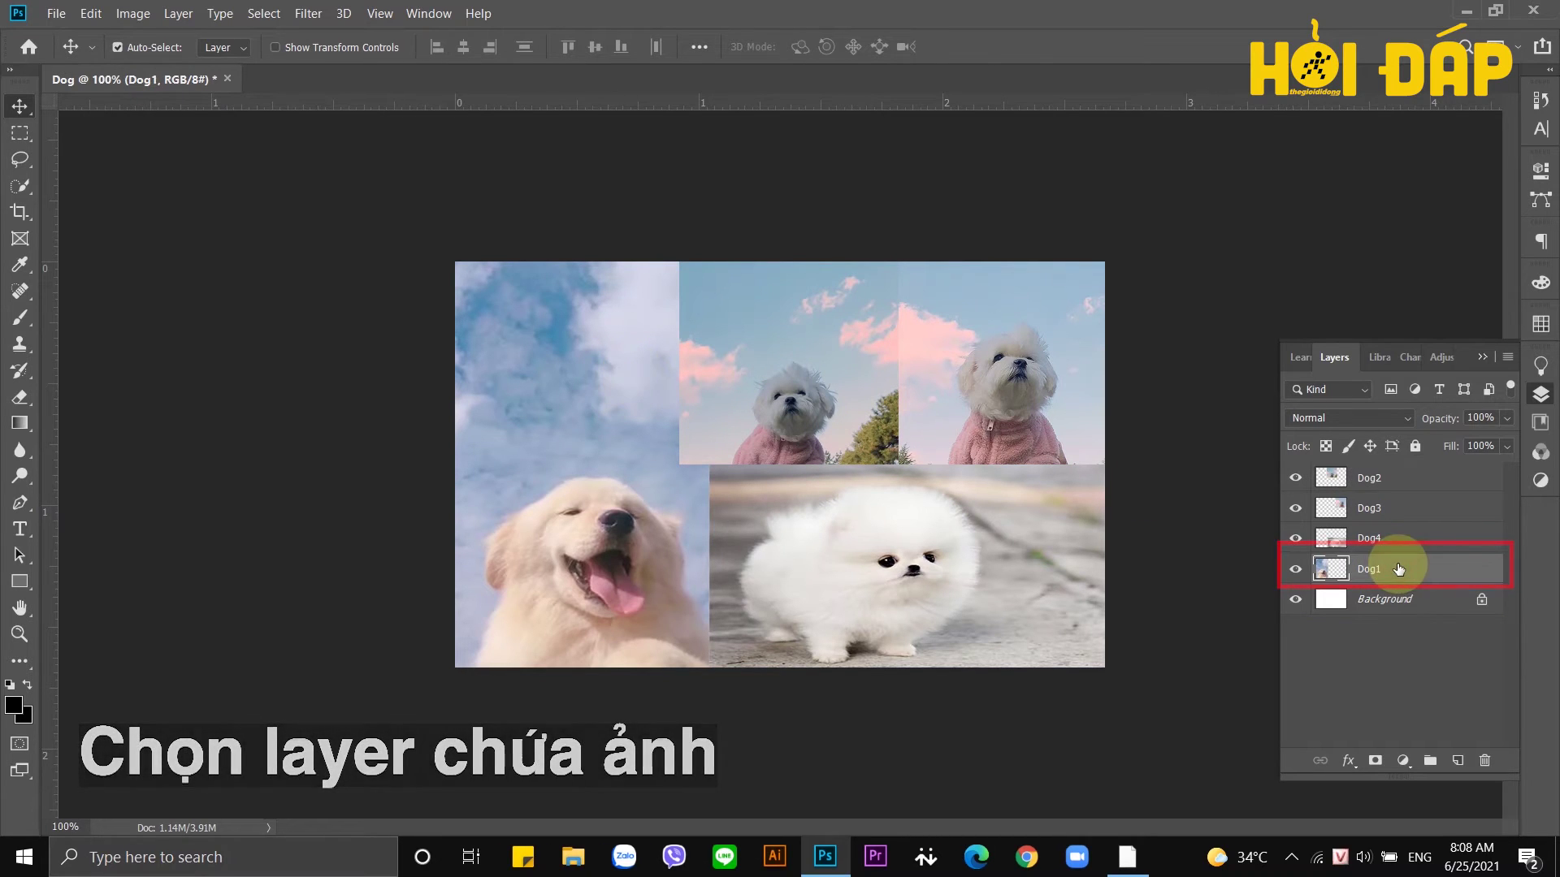
click(21, 133)
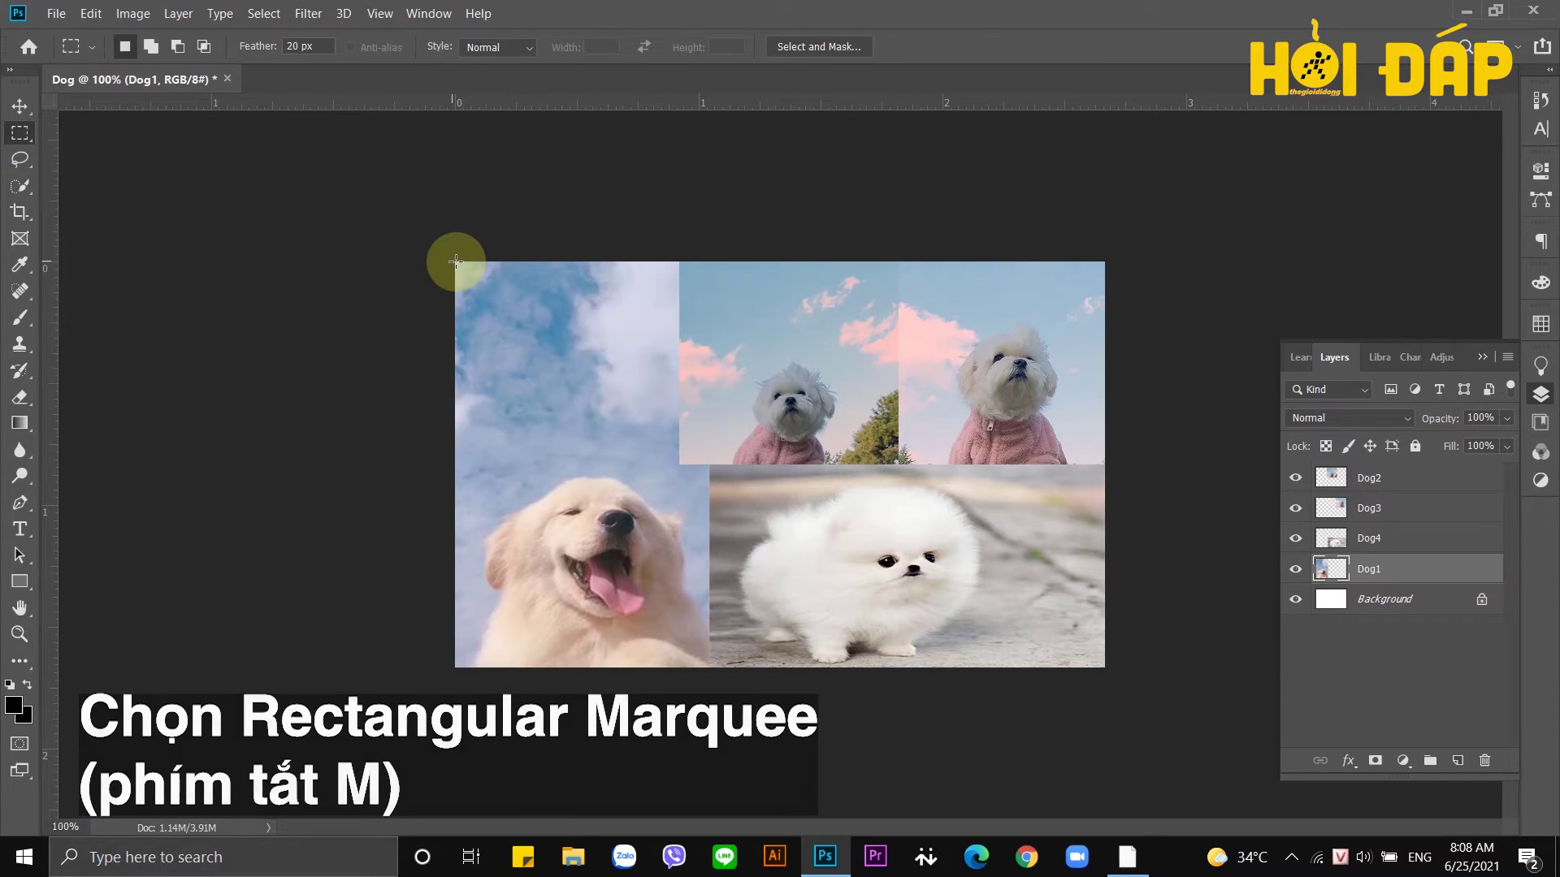
drag(456, 262, 676, 625)
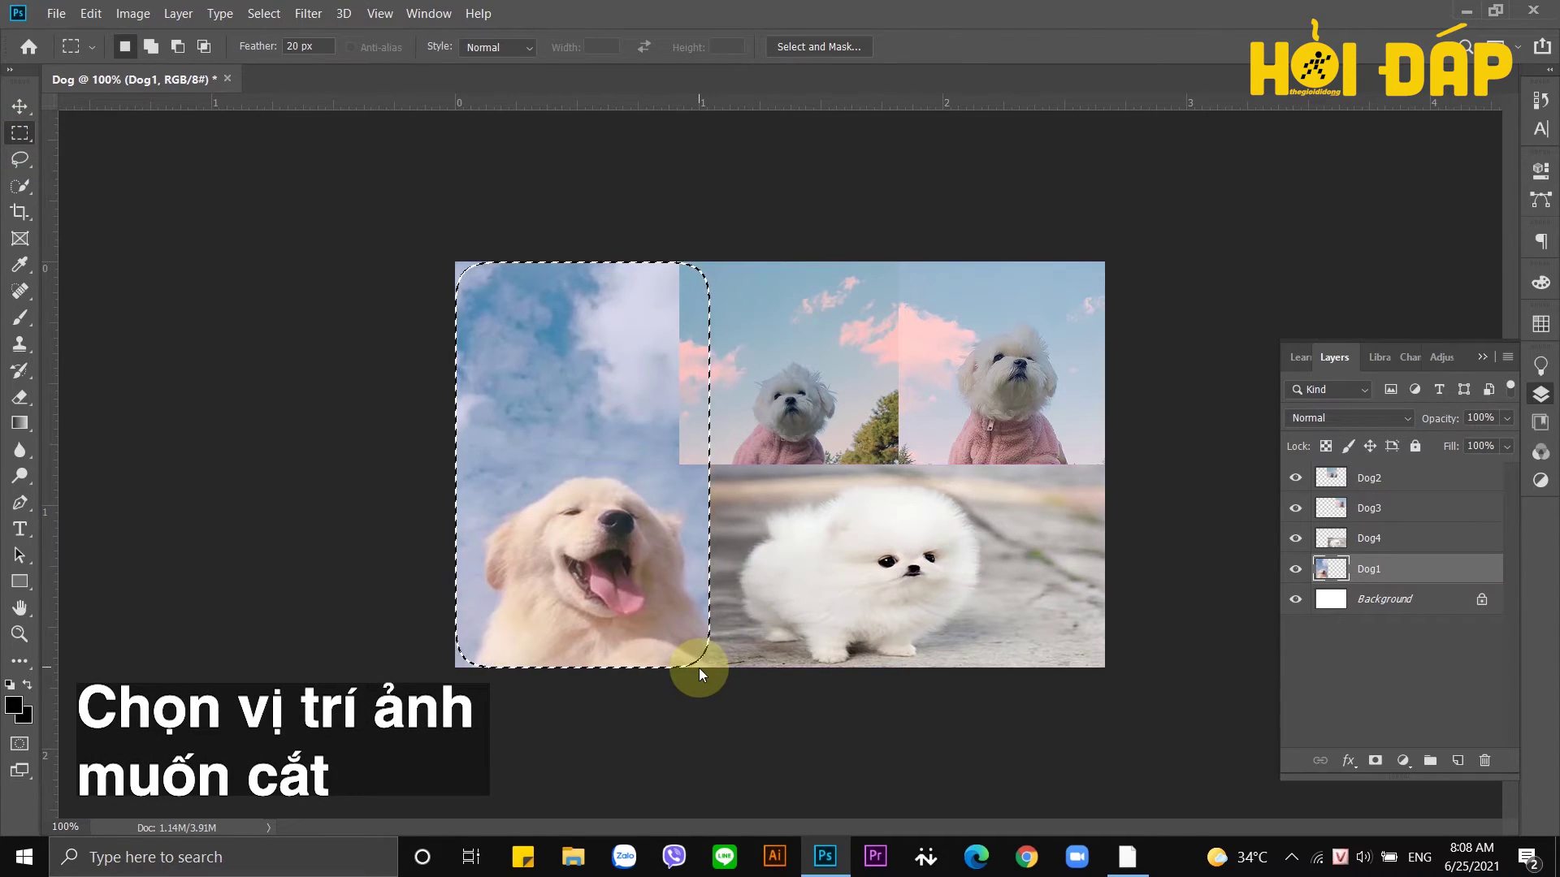
key(ctrl+shift+i)
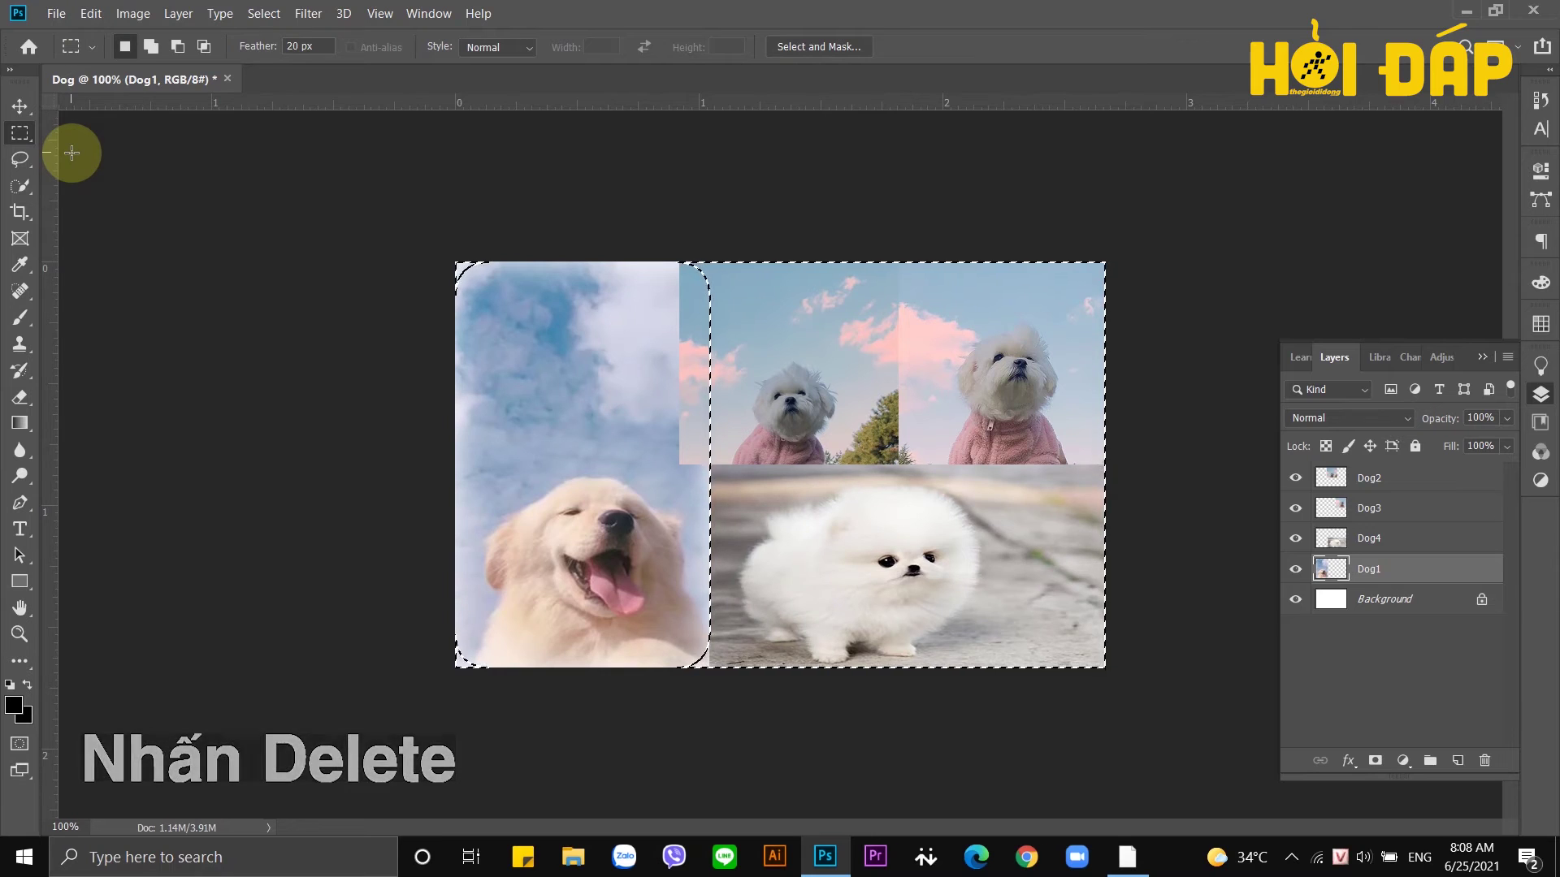
key(ctrl+d)
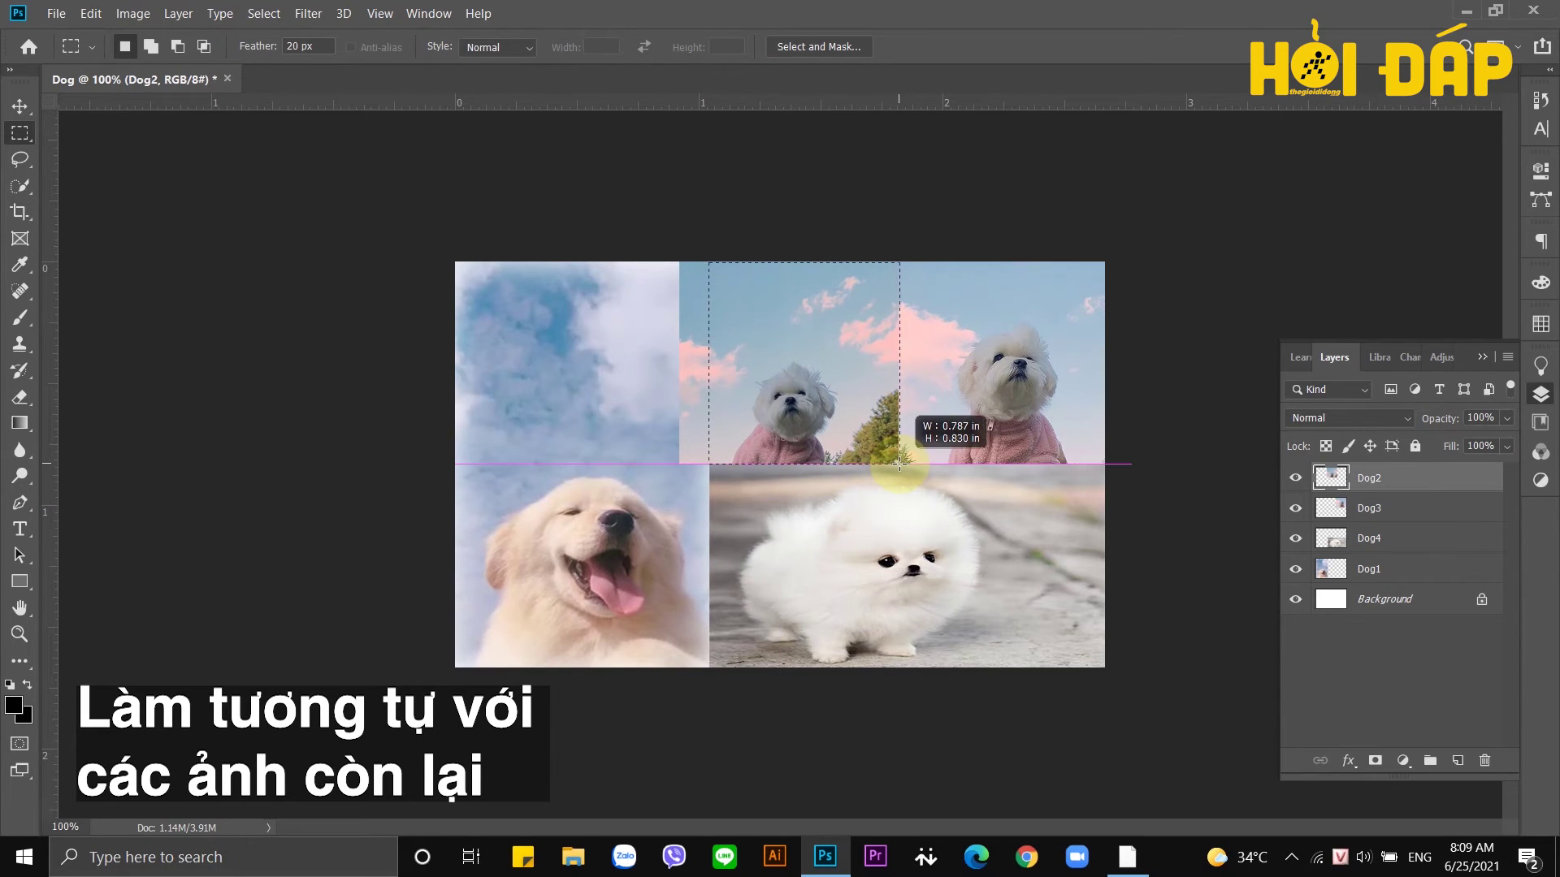
Clear the Dog2 and Dog3 pixels outside their feathered selections.
key(ctrl+shift+i)
key(Delete)
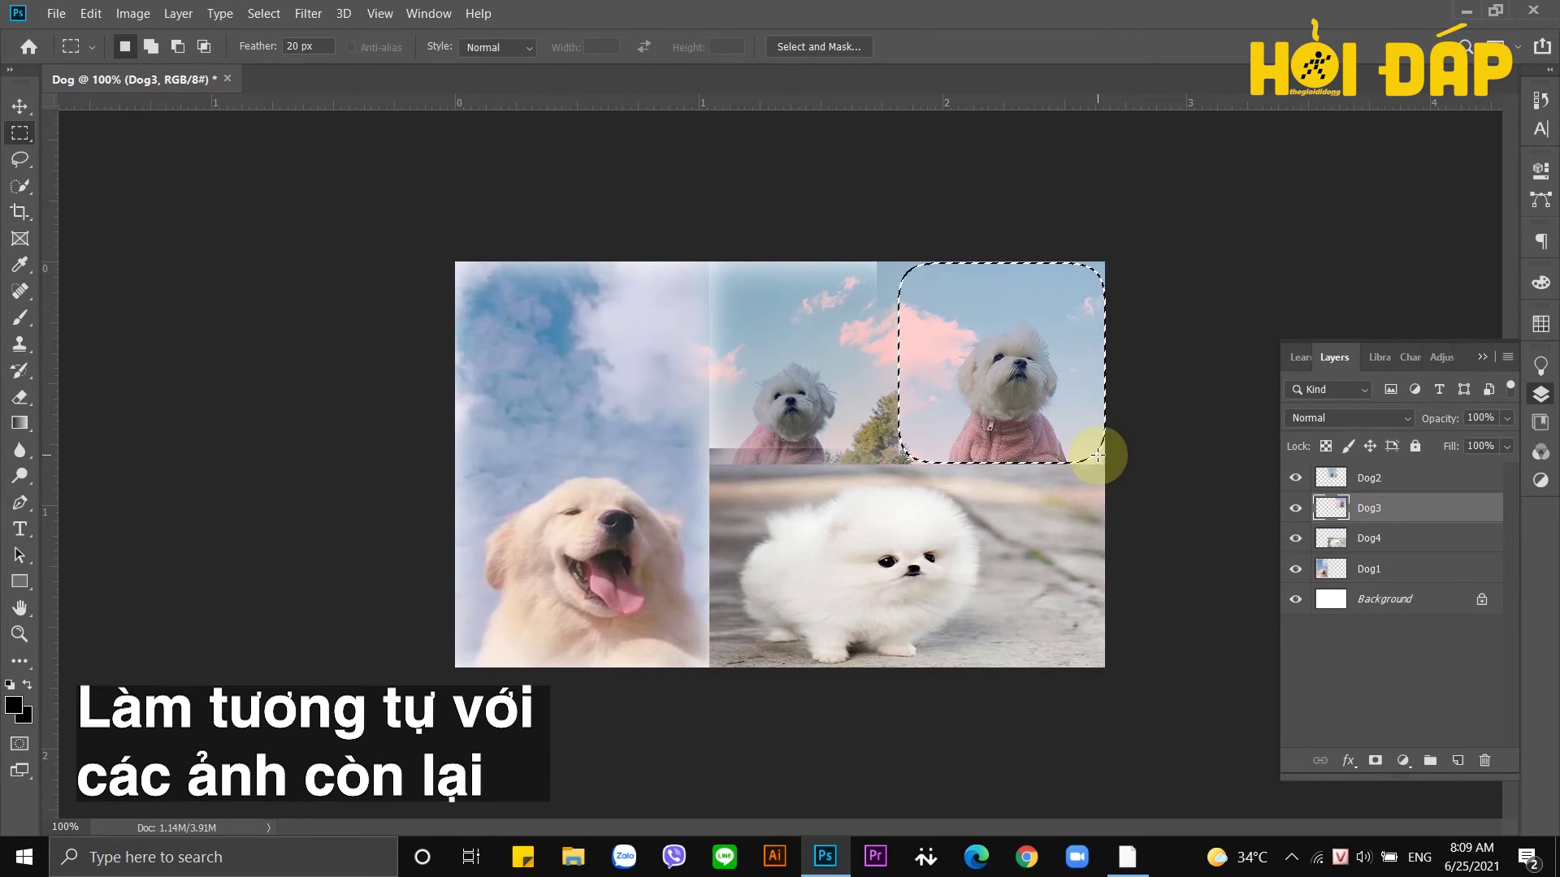
key(ctrl+shift+i)
key(Delete)
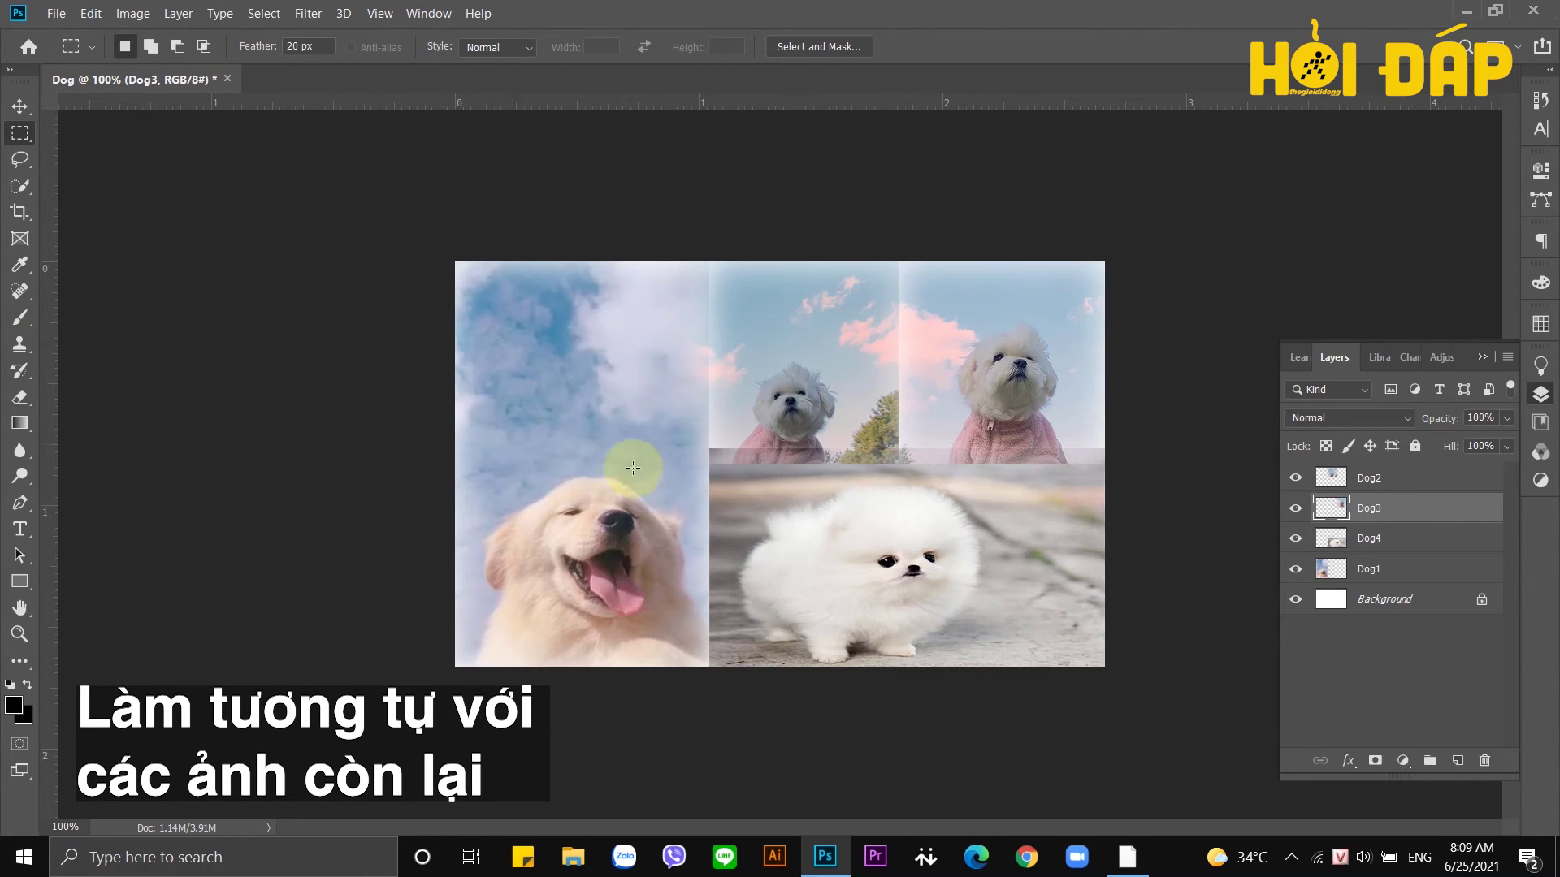
Feather the Dog4 white puppy's edges, then merge all layers into one Background.
click(1366, 543)
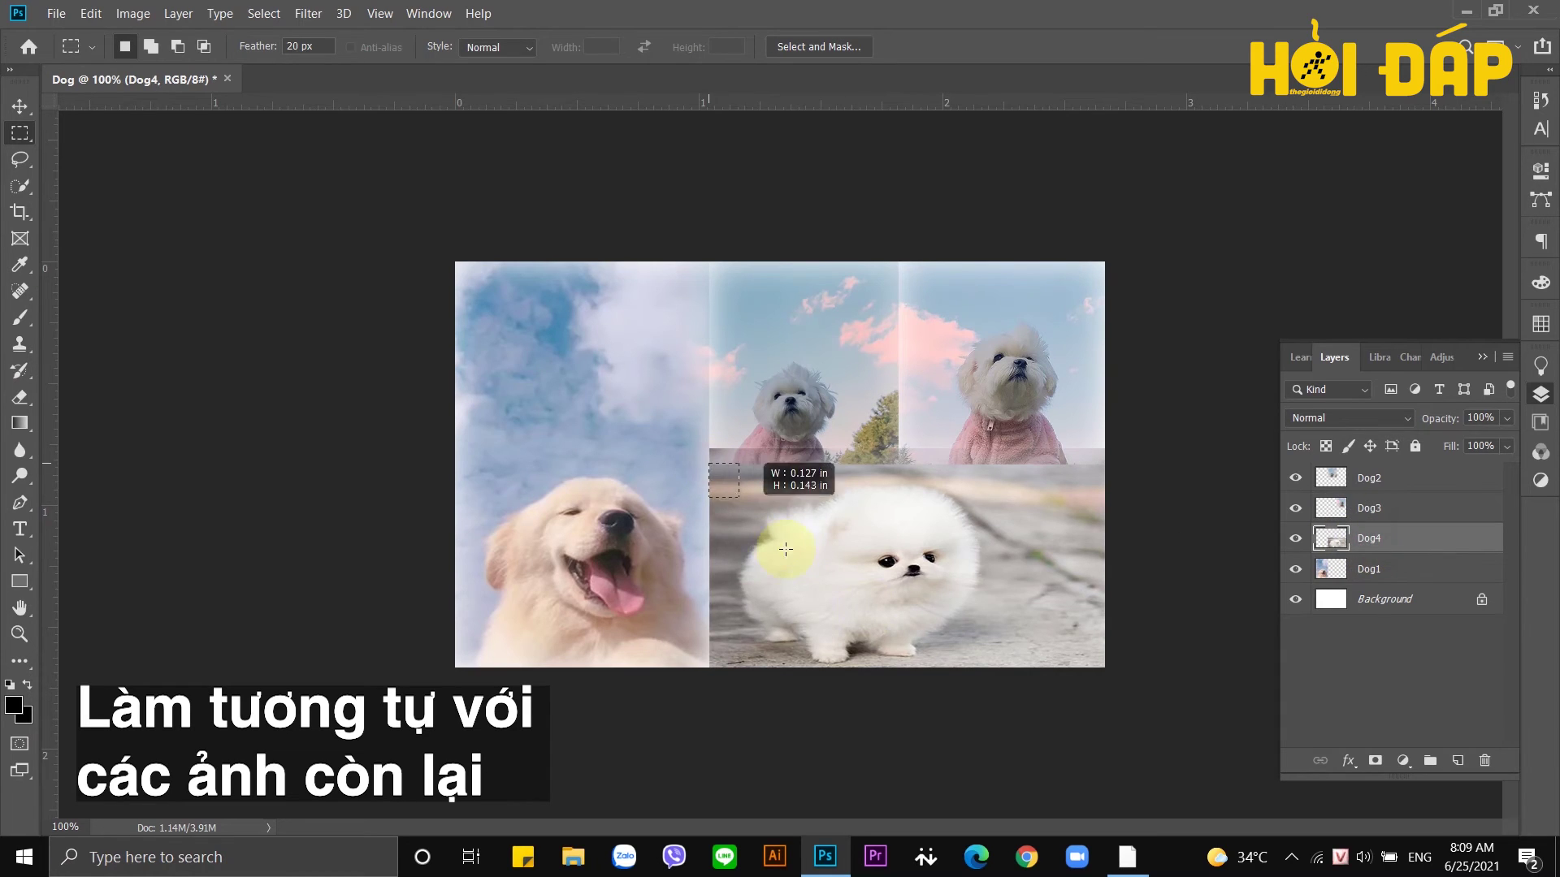
key(ctrl+shift+i)
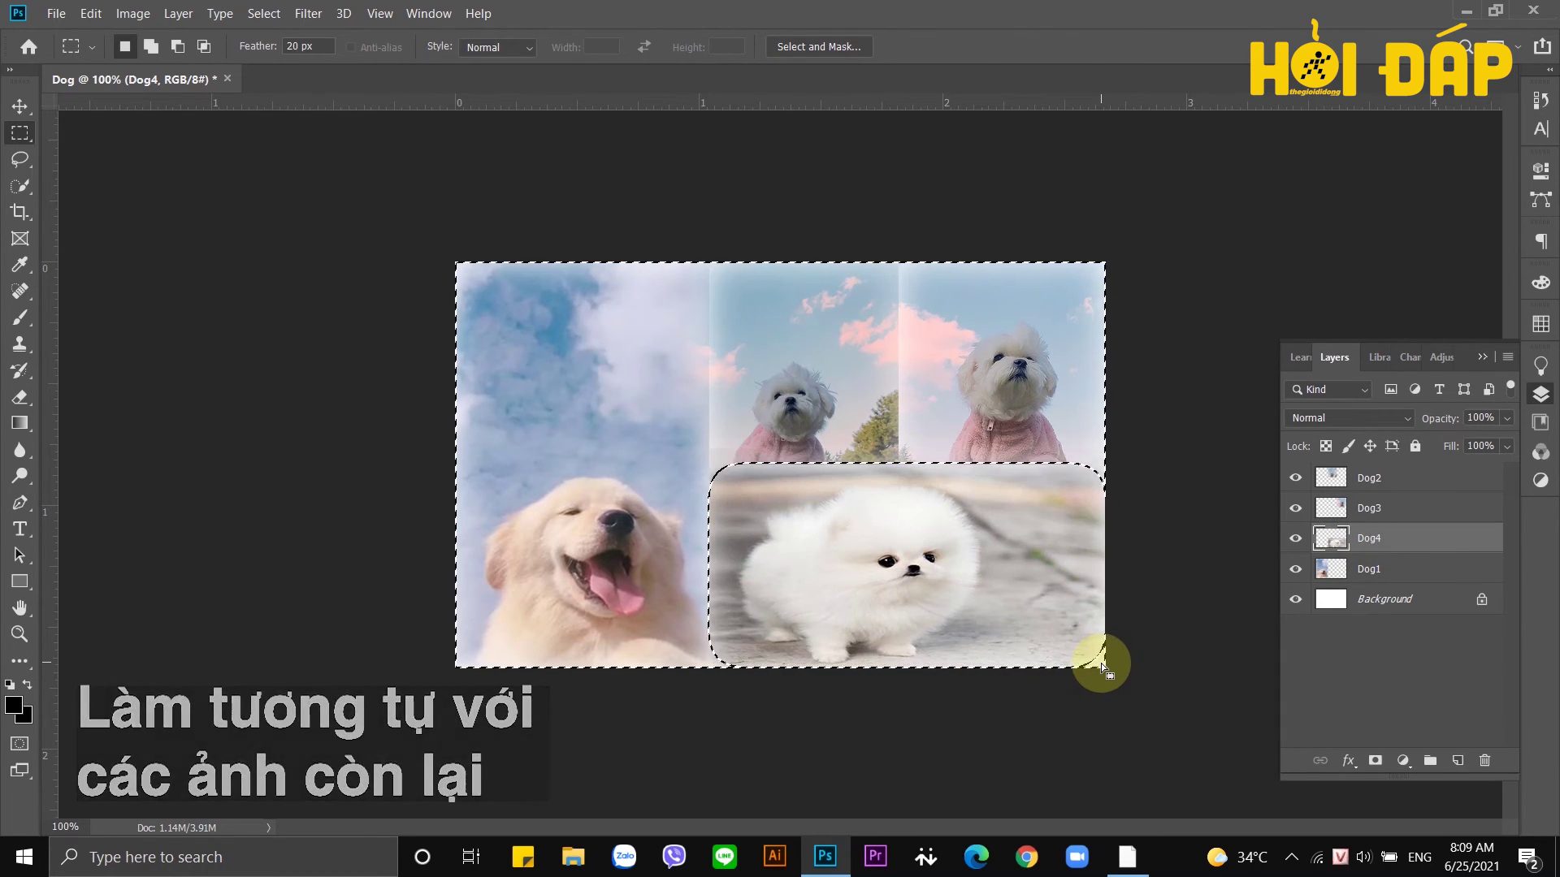
key(Delete)
key(ctrl+d)
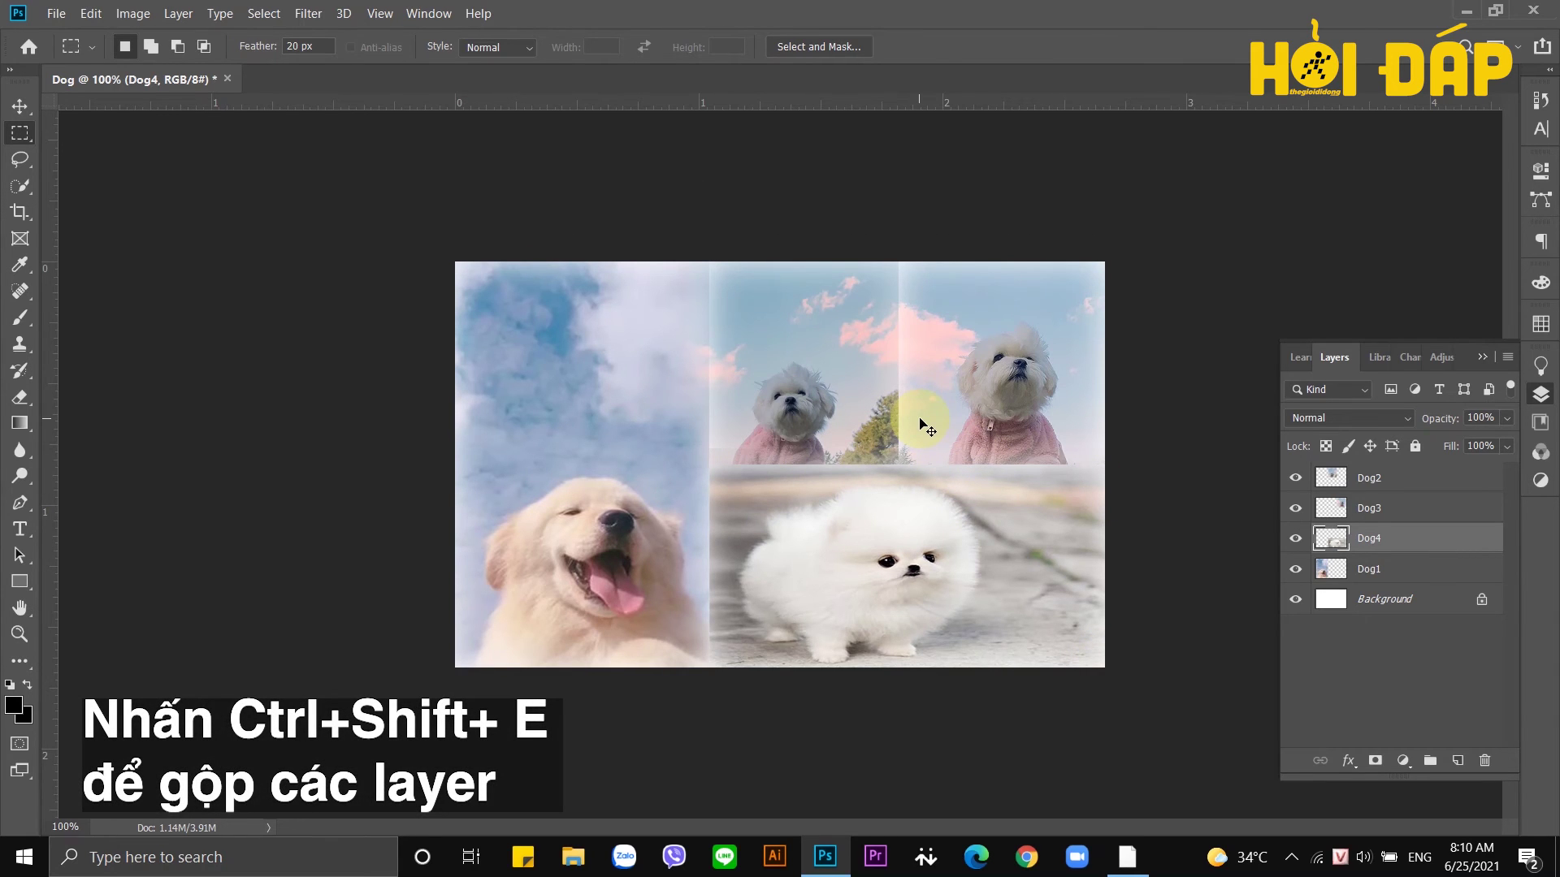
key(ctrl+shift+e)
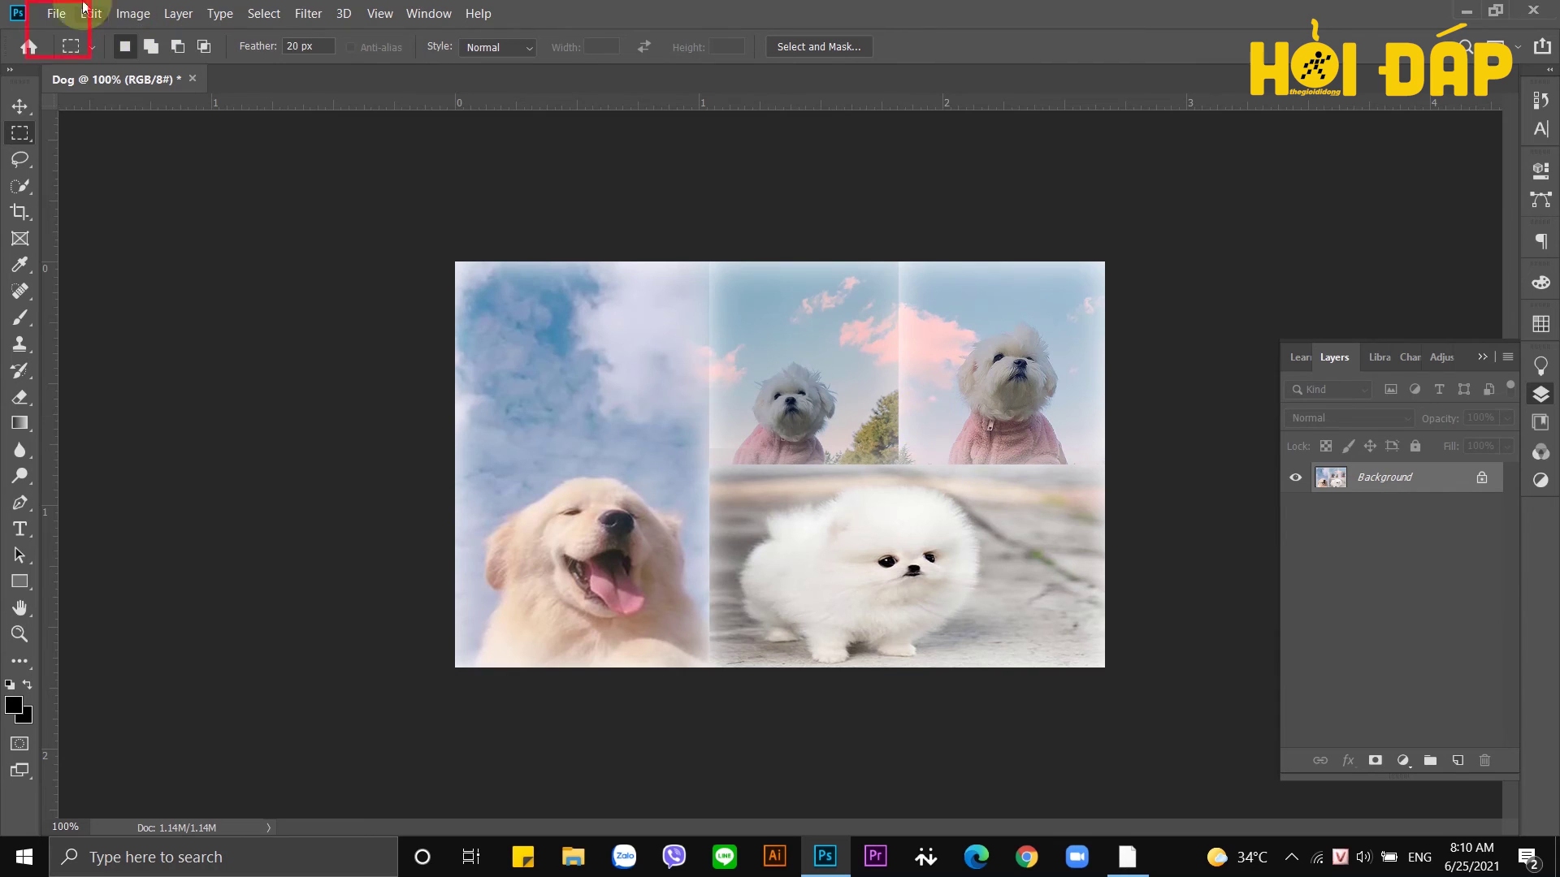
click(56, 13)
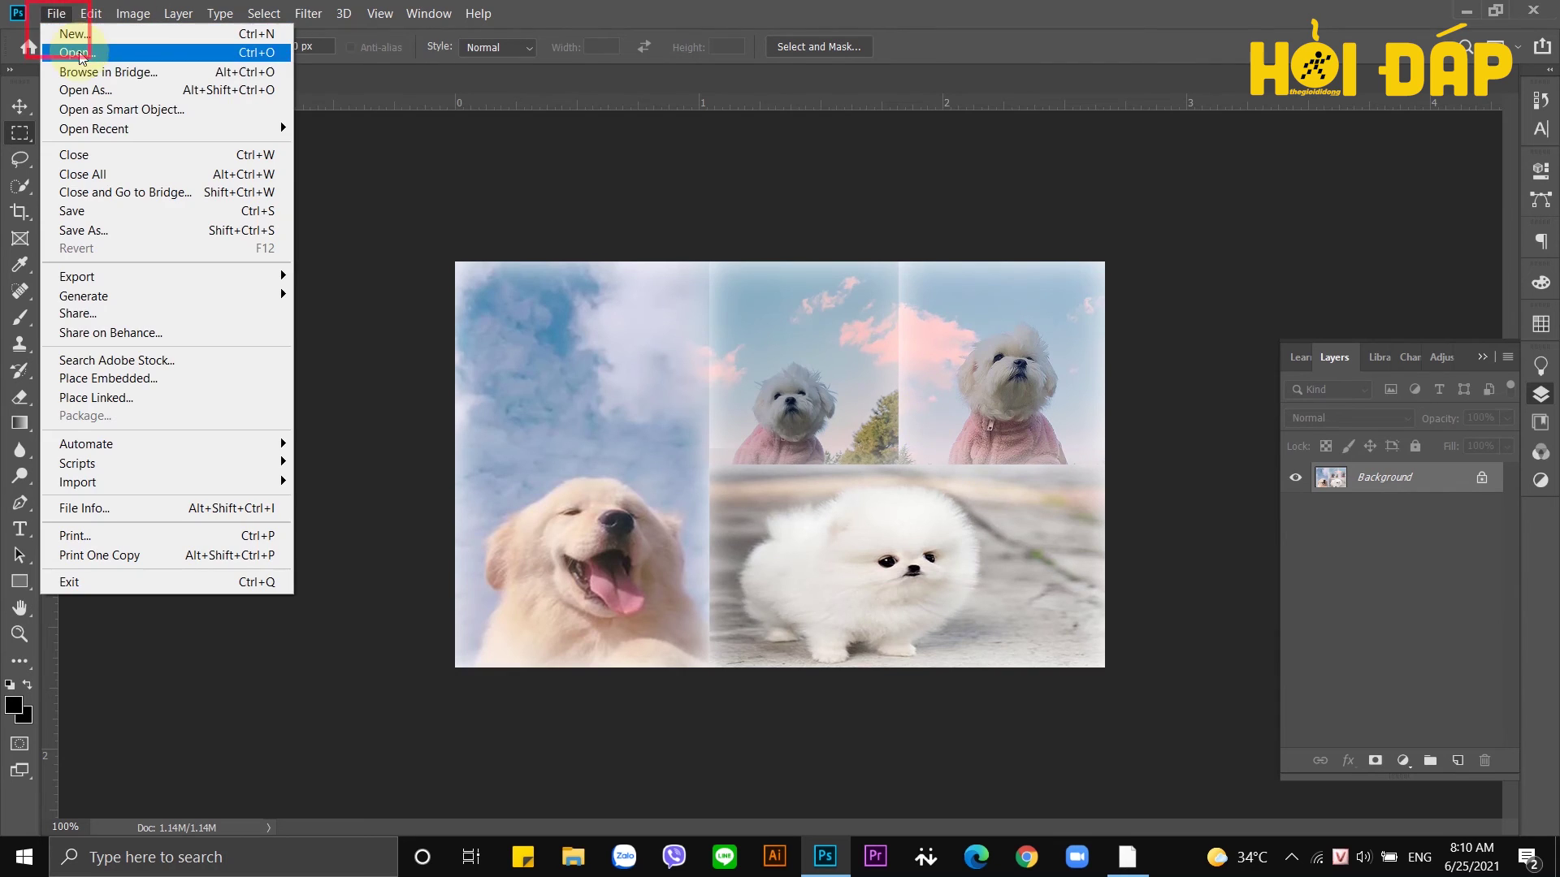
Save the collage as Dog.jpg in the PS folder at JPEG quality 10 Maximum.
click(106, 230)
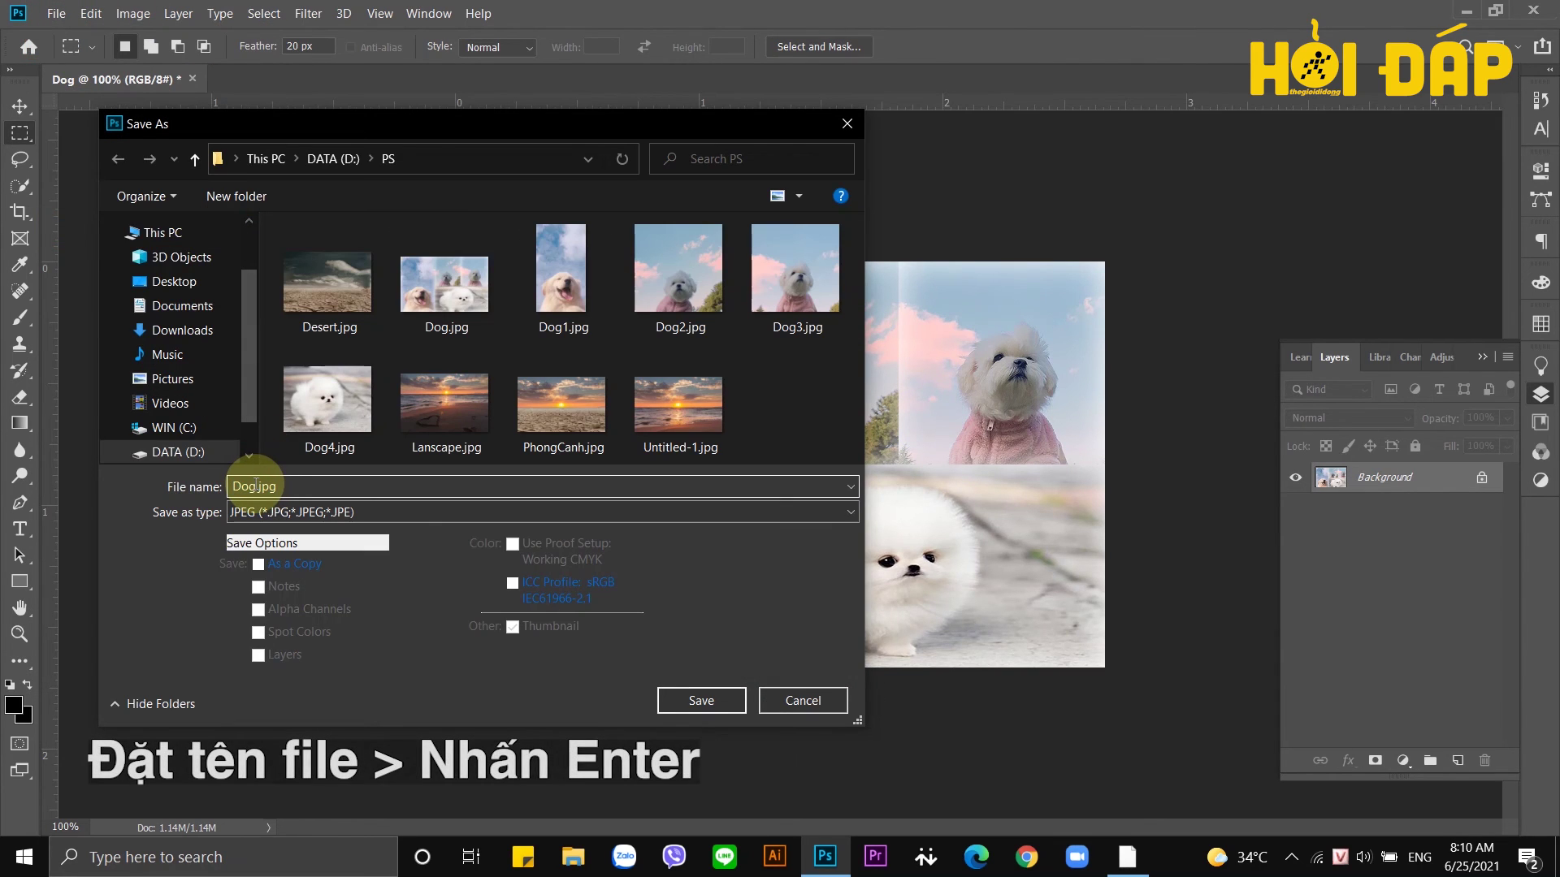
key(Return)
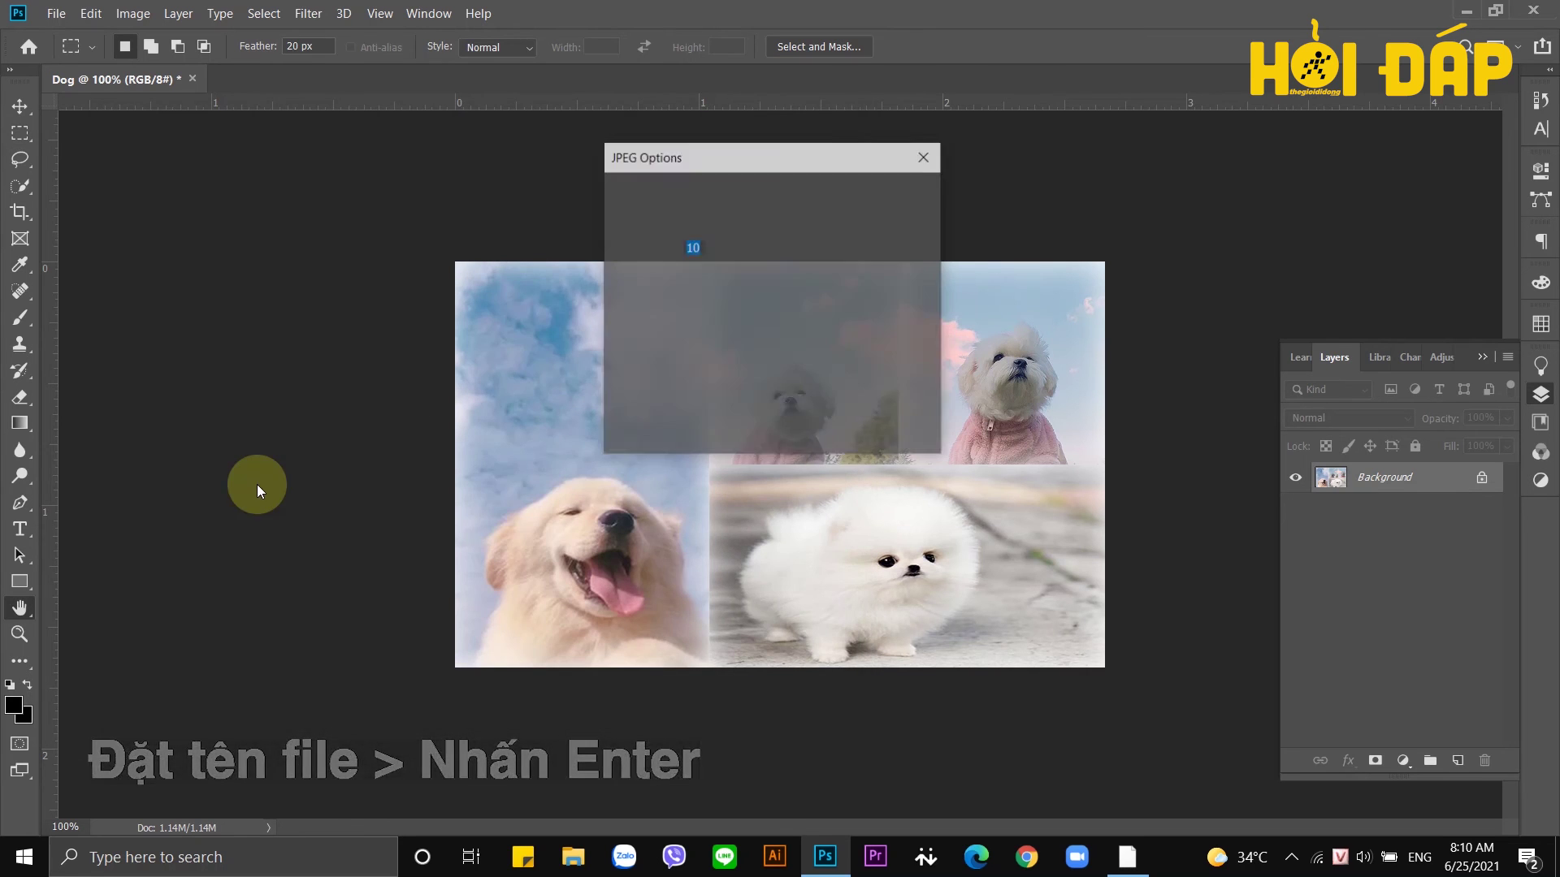
click(893, 197)
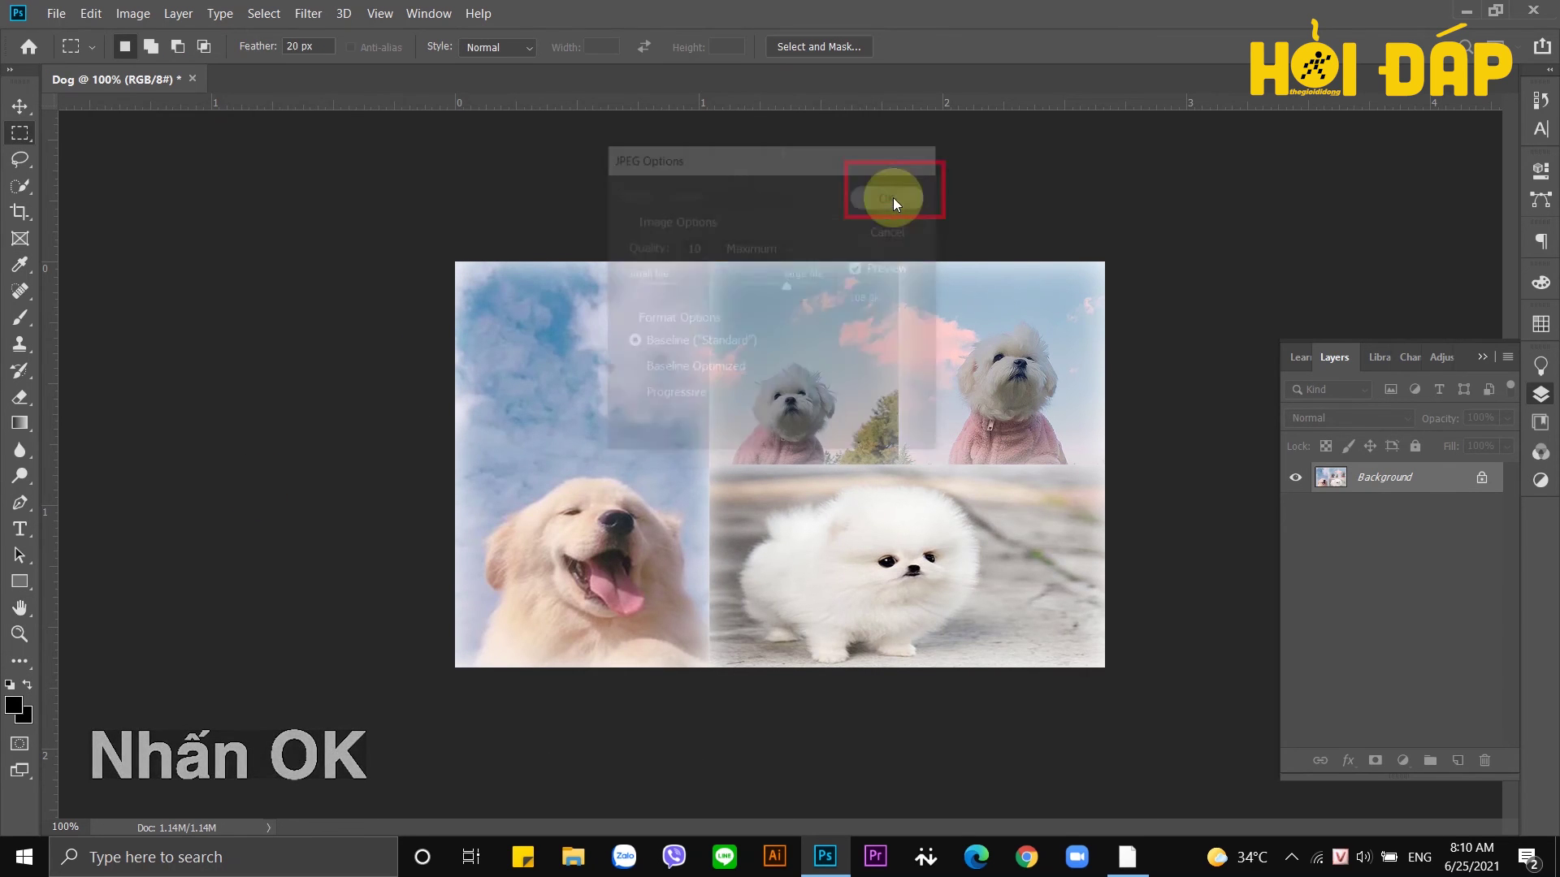